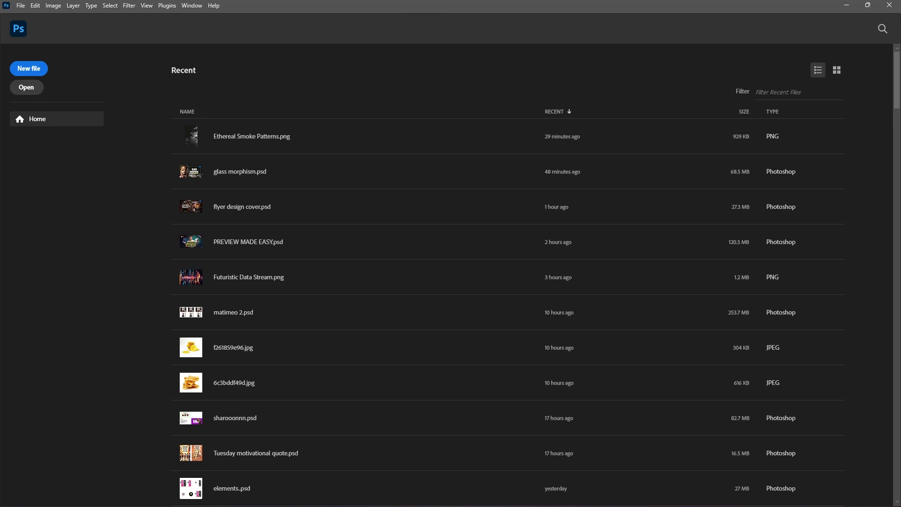
Open the image "Ethereal Smoke Patterns" from the Downloads folder.
left_click(27, 87)
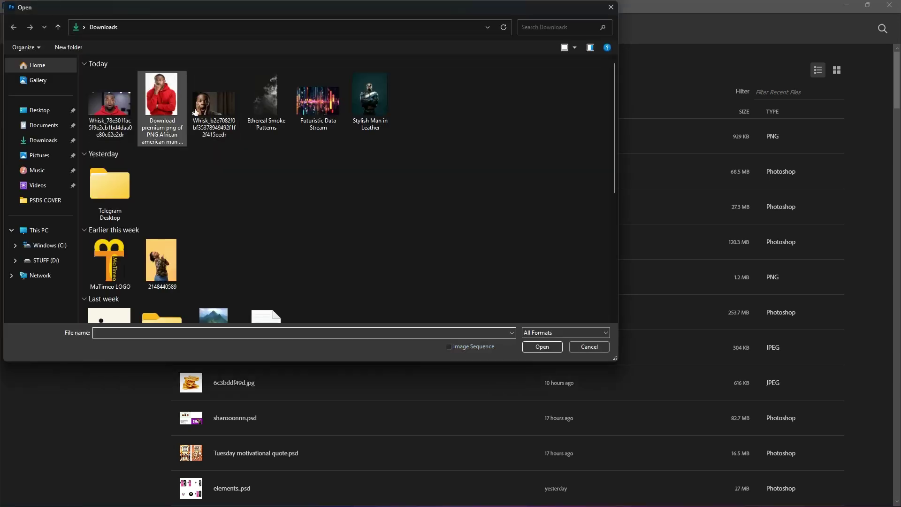
left_click(258, 107)
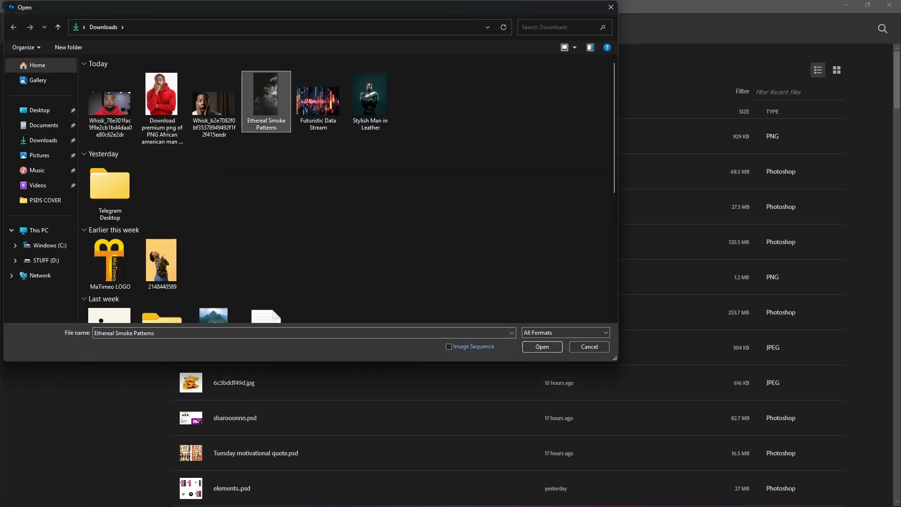
key("Return")
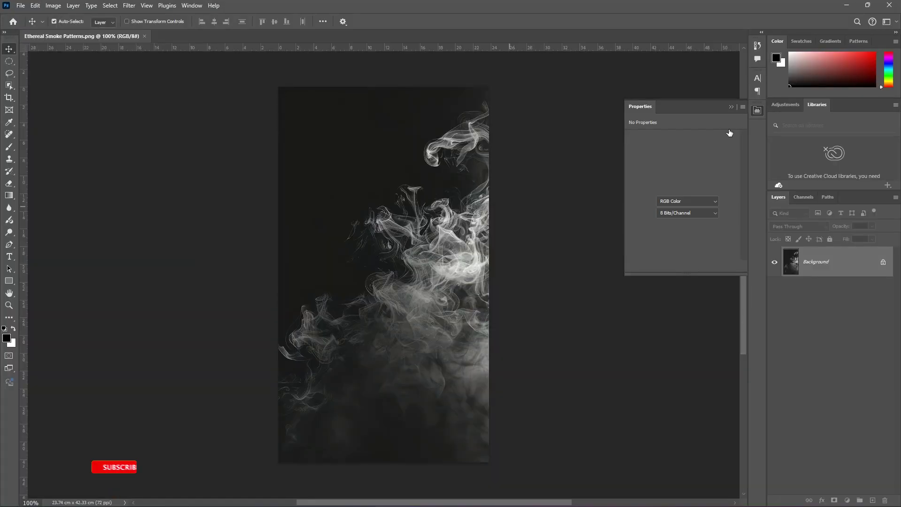
left_click(731, 108)
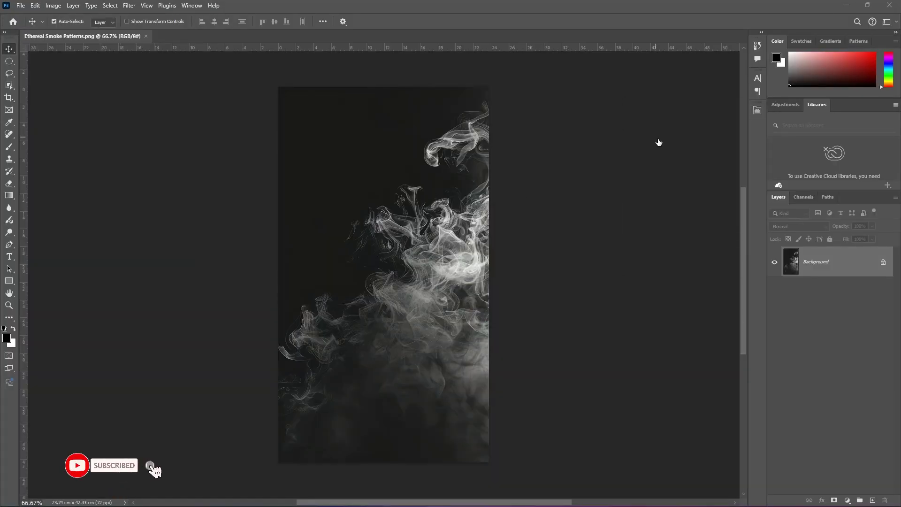
Unlock the Background layer of the smoke image and convert it to a smart object.
key("ctrl+1")
key("ctrl+minus")
left_click_drag(545, 261, 518, 262)
key("ctrl+plus")
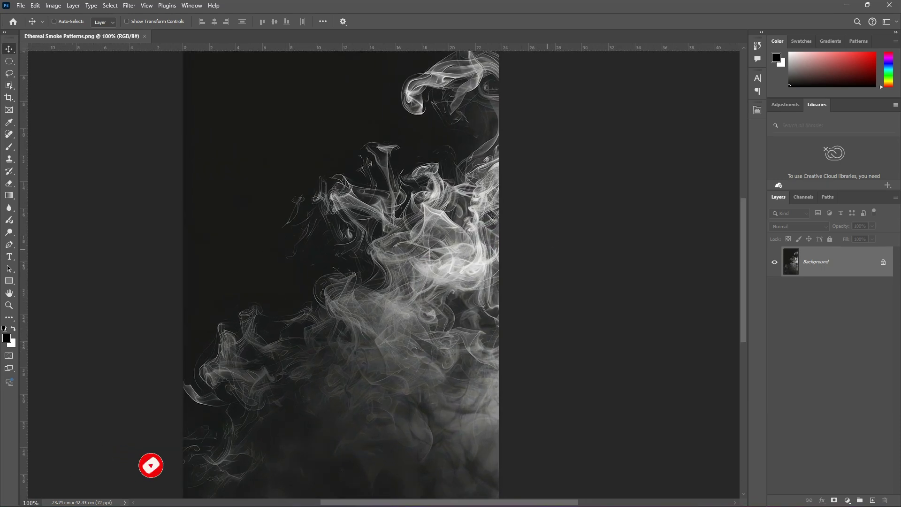
key("ctrl+minus")
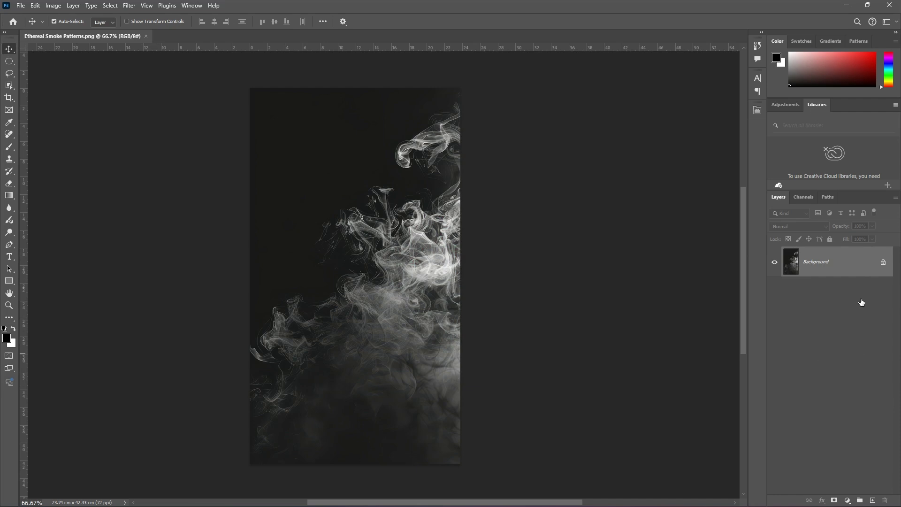
left_click(884, 264)
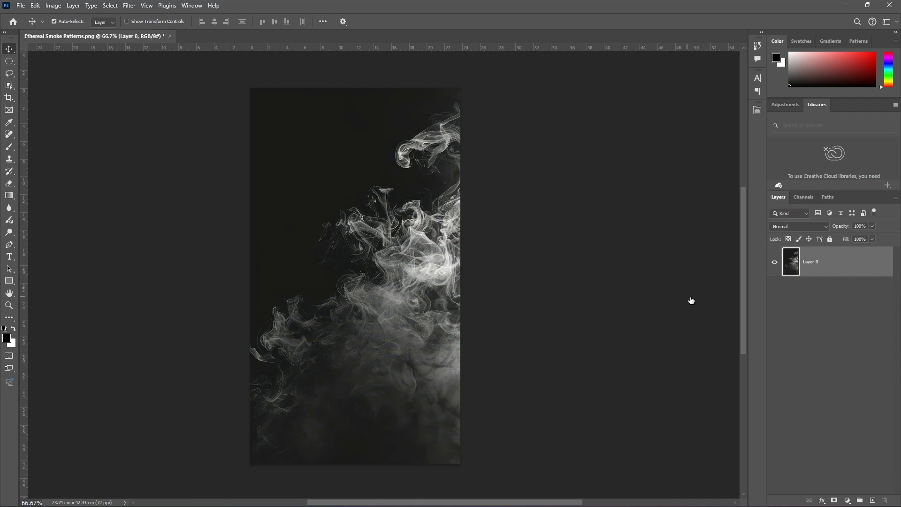
right_click(840, 258)
left_click(883, 422)
Draw a rectangle about 14.5 × 27.6 cm over the middle of the smoke image and round its corners to about 2.32 cm.
left_click(9, 281)
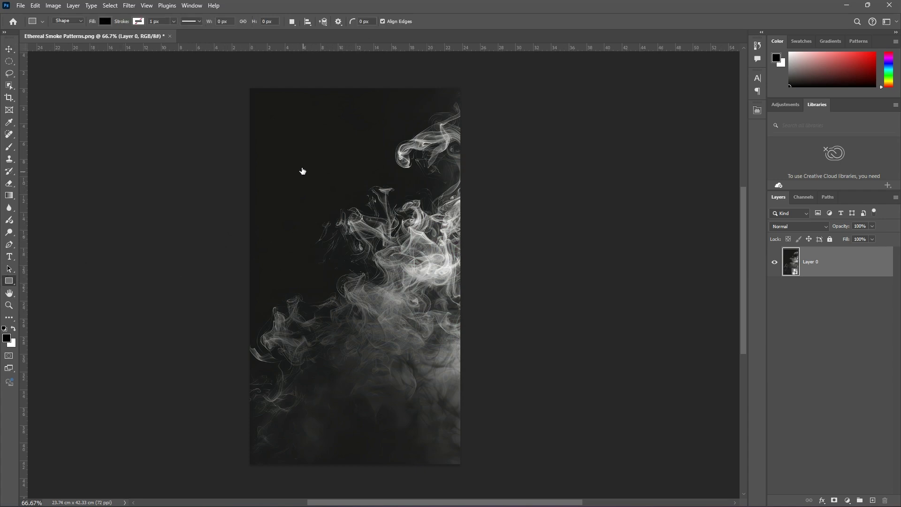
left_click_drag(291, 159, 421, 403)
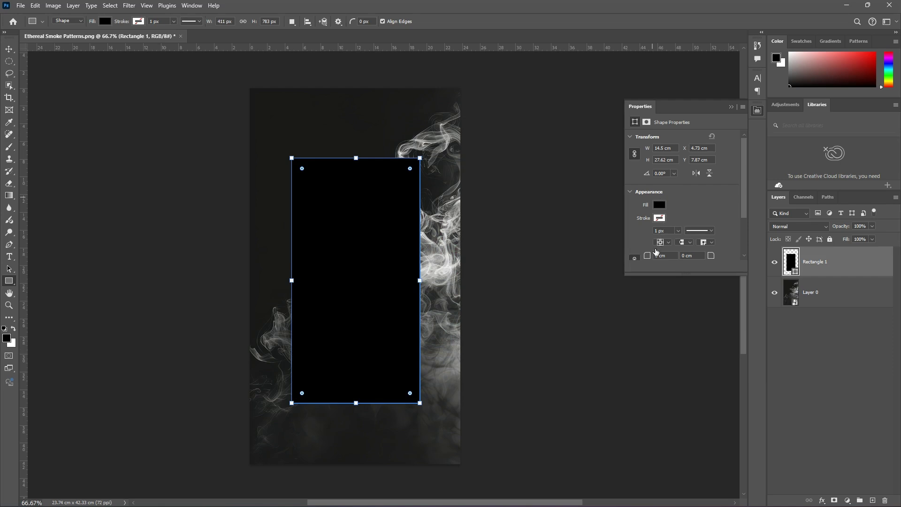
left_click_drag(648, 258, 680, 256)
key("Return")
key("v")
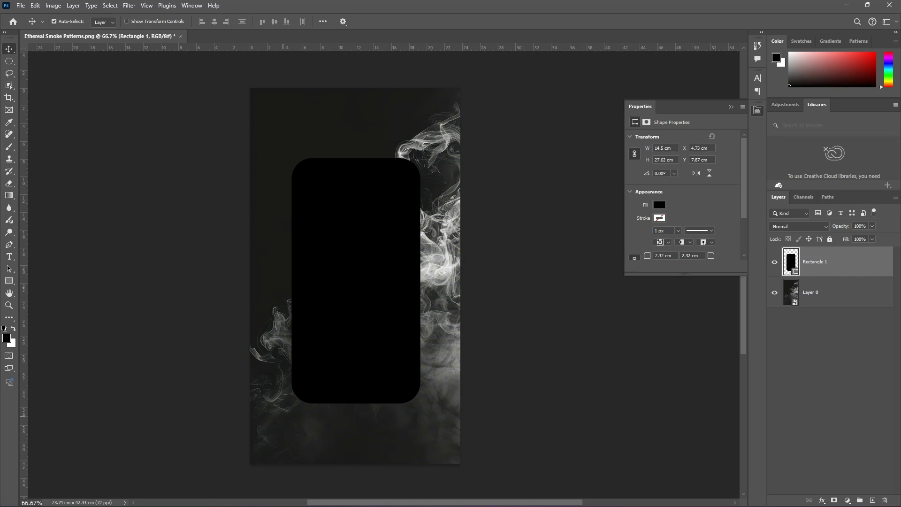
Change the rounded rectangle's fill to the pale pink from the recently used colors.
left_click(821, 305)
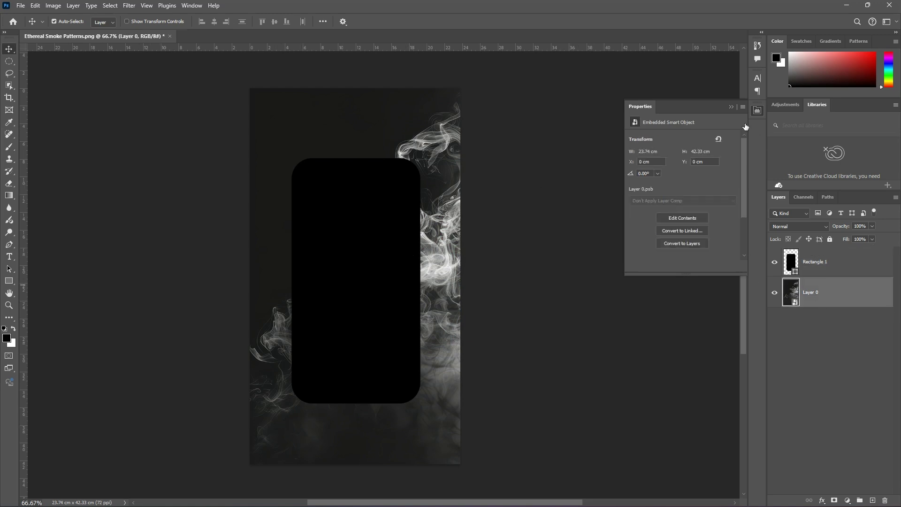
left_click(308, 324)
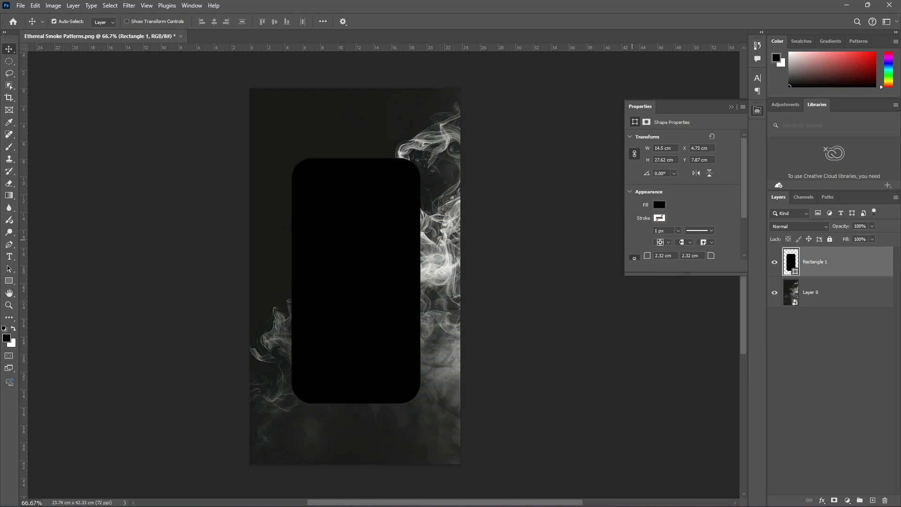
left_click(662, 205)
left_click(645, 255)
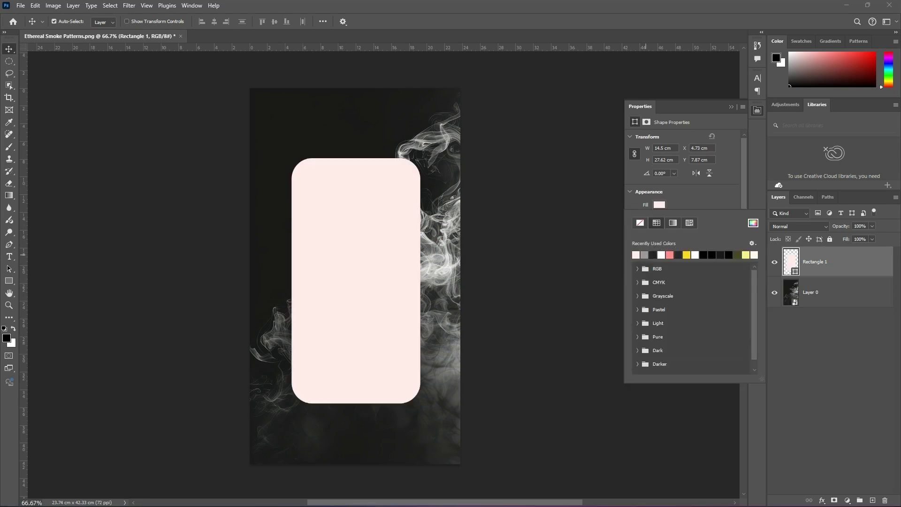
left_click(413, 263)
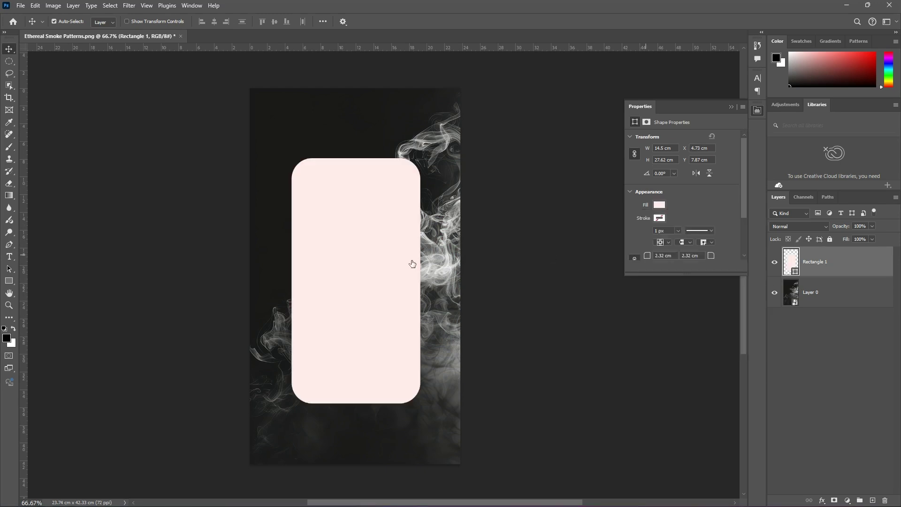
Duplicate the smoke layer, place the copy above Rectangle 1 and clip it to the rectangle.
left_click(876, 303)
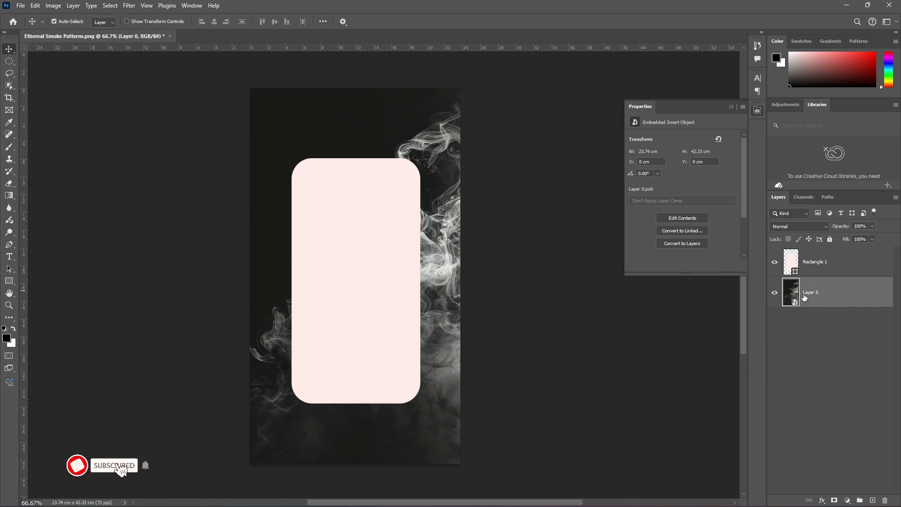
key("ctrl+j")
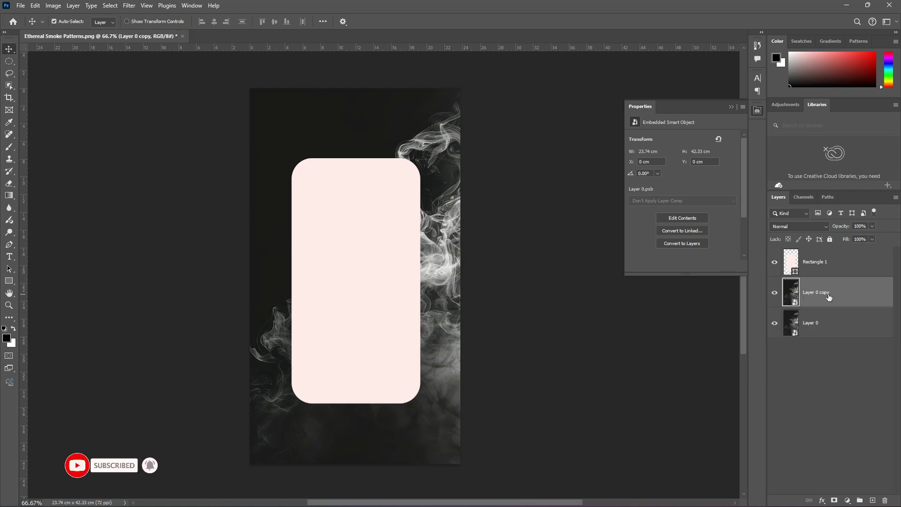
key("ctrl+bracketright")
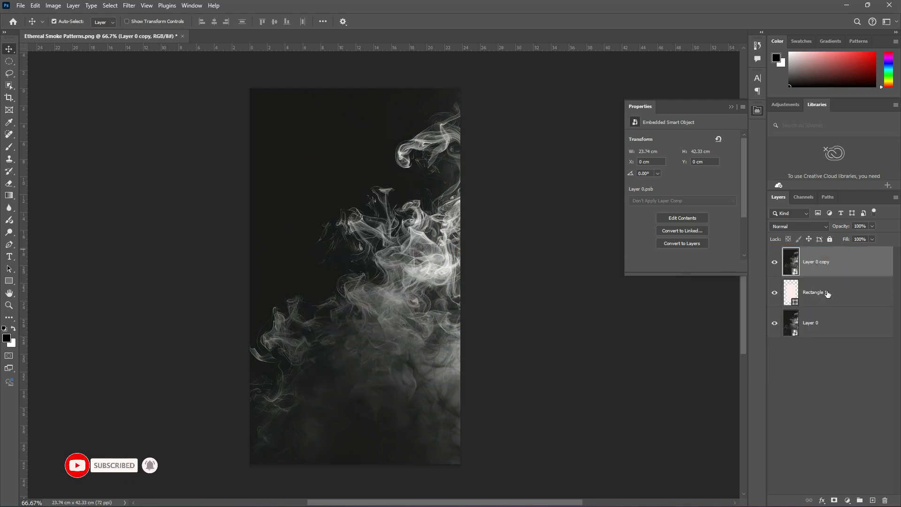
right_click(840, 263)
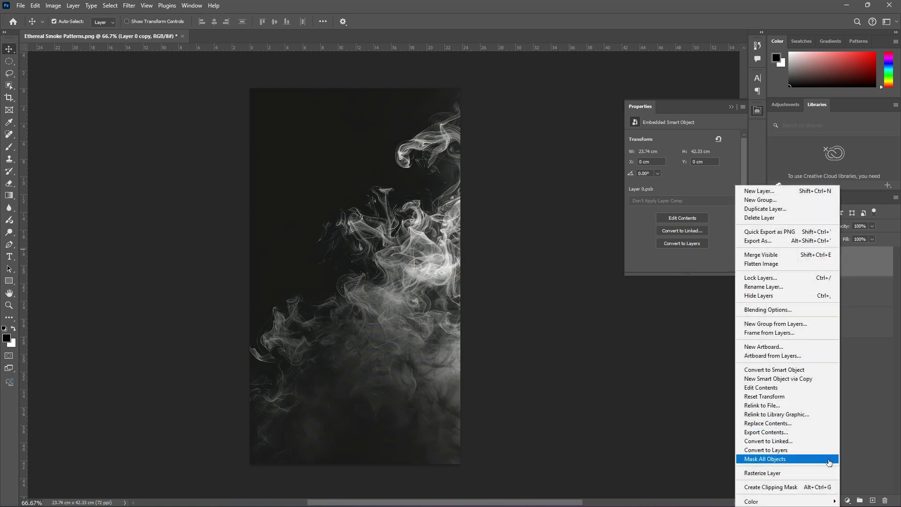
left_click(798, 487)
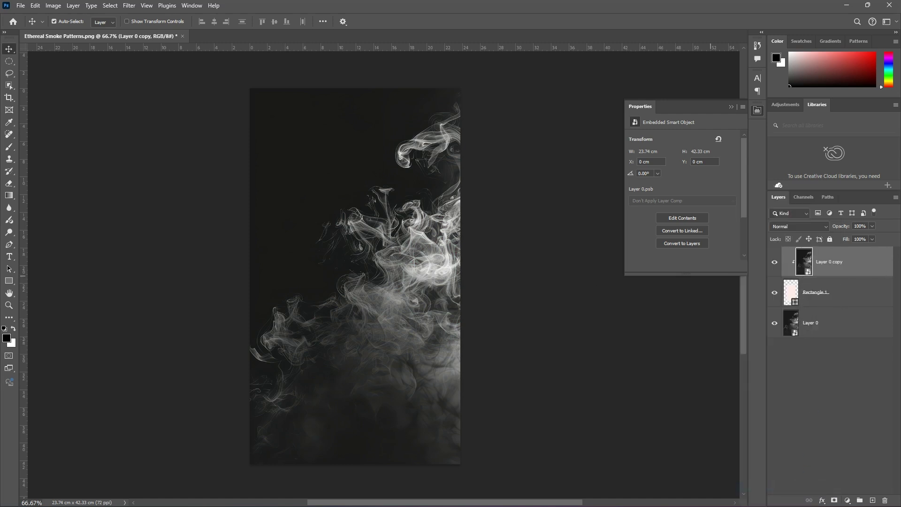
Apply a Gaussian Blur with a radius of 12.5 pixels to the clipped smoke layer copy.
left_click(129, 6)
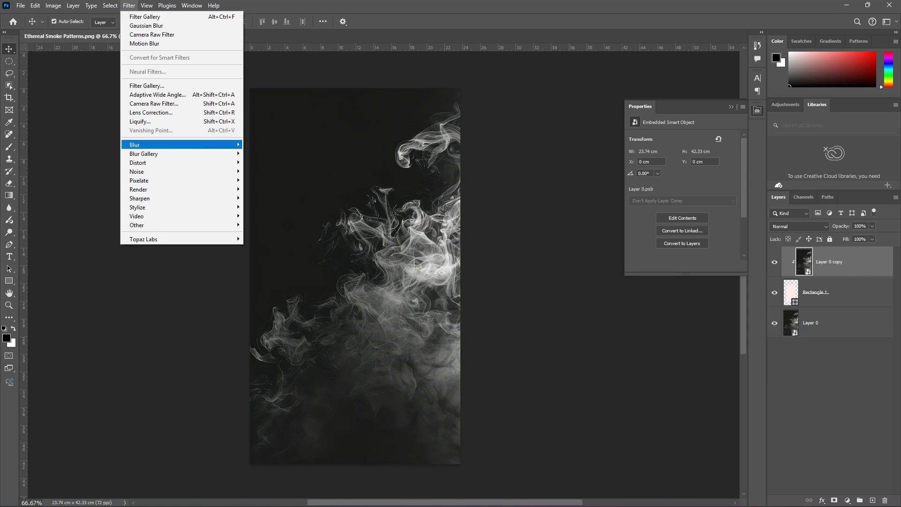
mouse_move(220, 146)
left_click(270, 180)
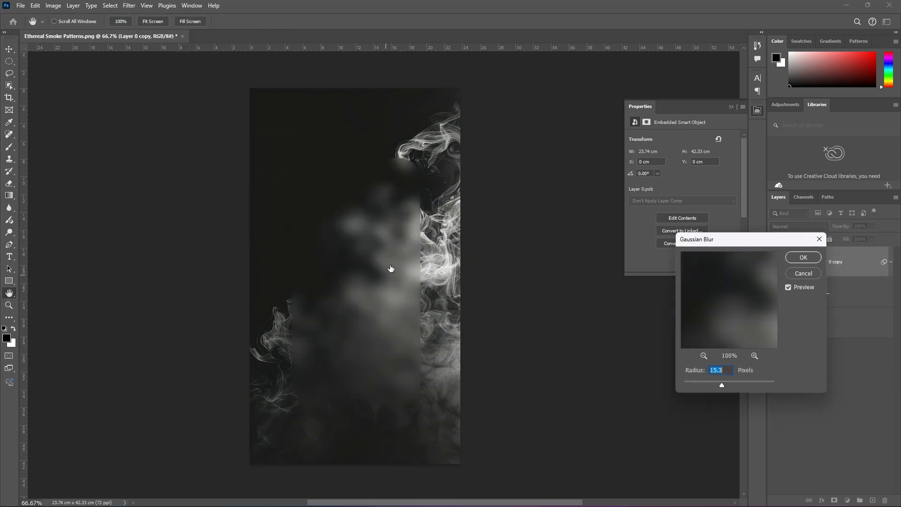
key("alt")
key("ctrl+plus")
key("ctrl+plus")
key("ctrl+plus")
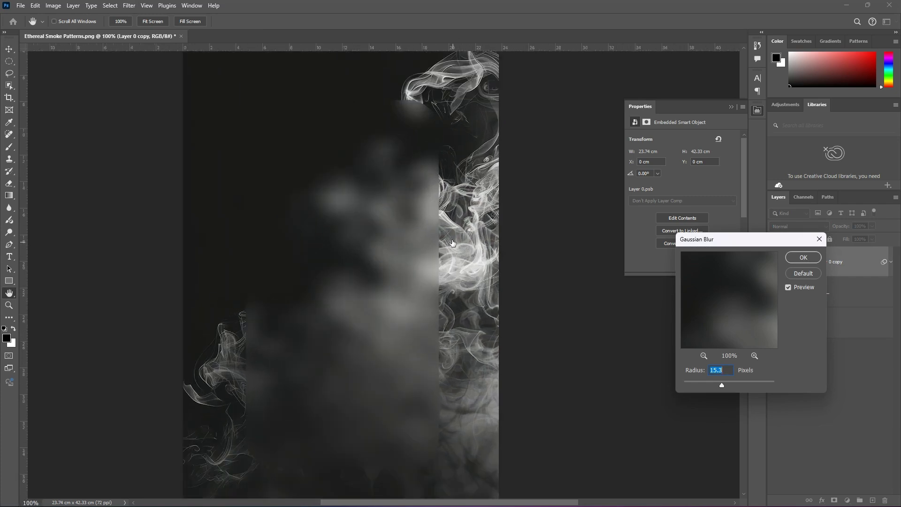
key("ctrl+minus")
key("ctrl+minus")
key("ctrl+minus")
left_click_drag(722, 385, 722, 385)
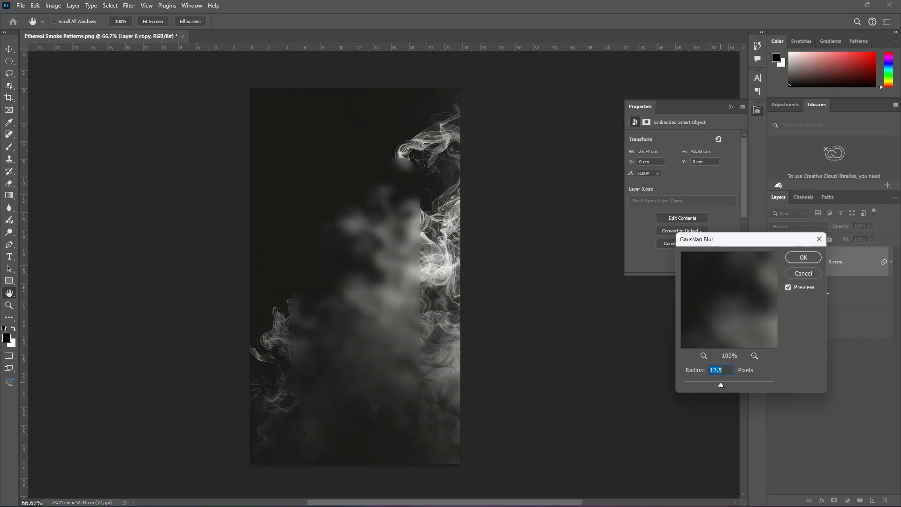
key("ctrl+plus")
key("ctrl+plus")
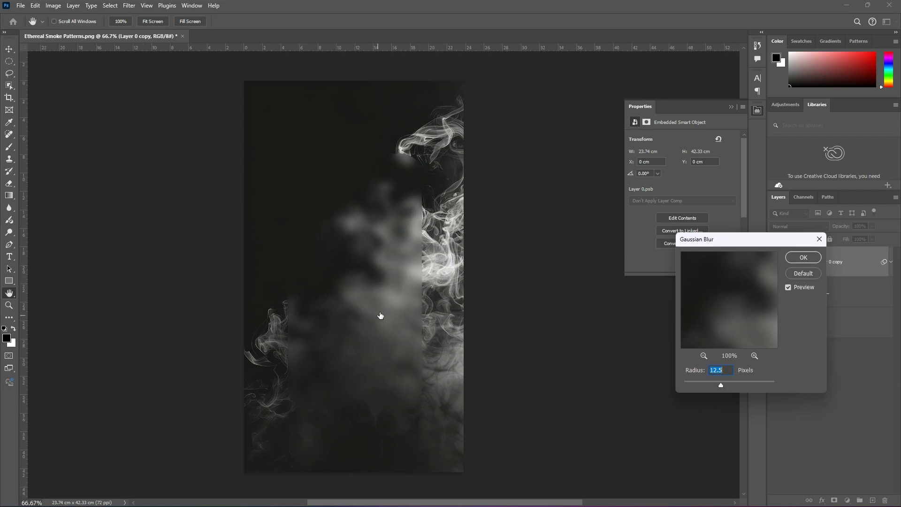
key("ctrl+minus")
key("ctrl+minus")
key("ctrl+minus")
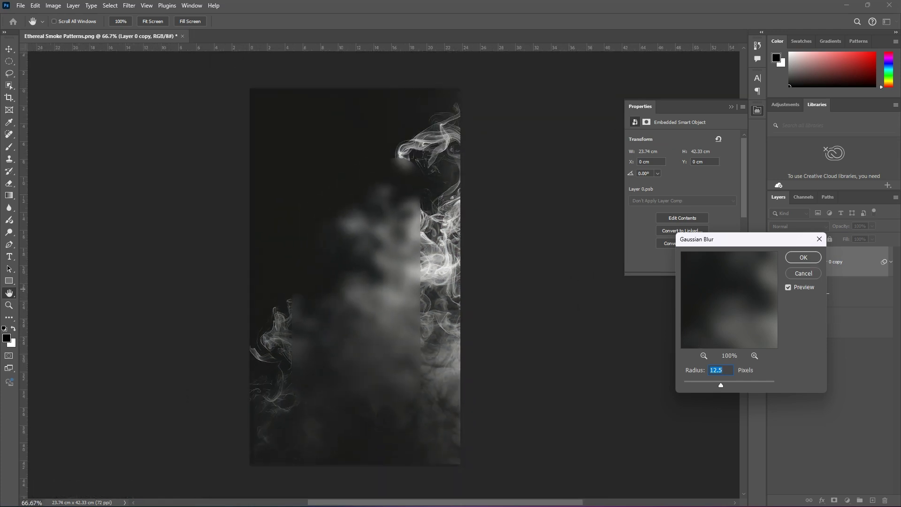
left_click(804, 258)
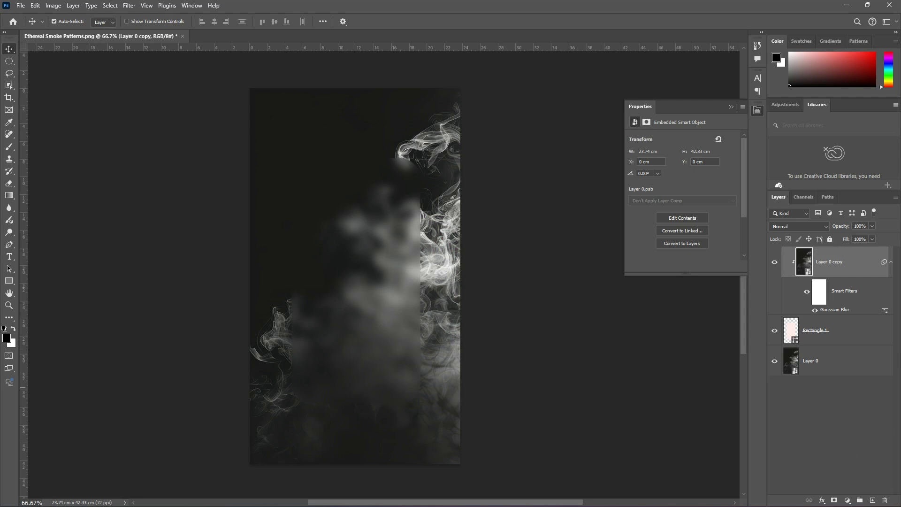
Add a white outside Stroke to Rectangle 1 with a size of 4 px and 30% opacity.
left_click(848, 332)
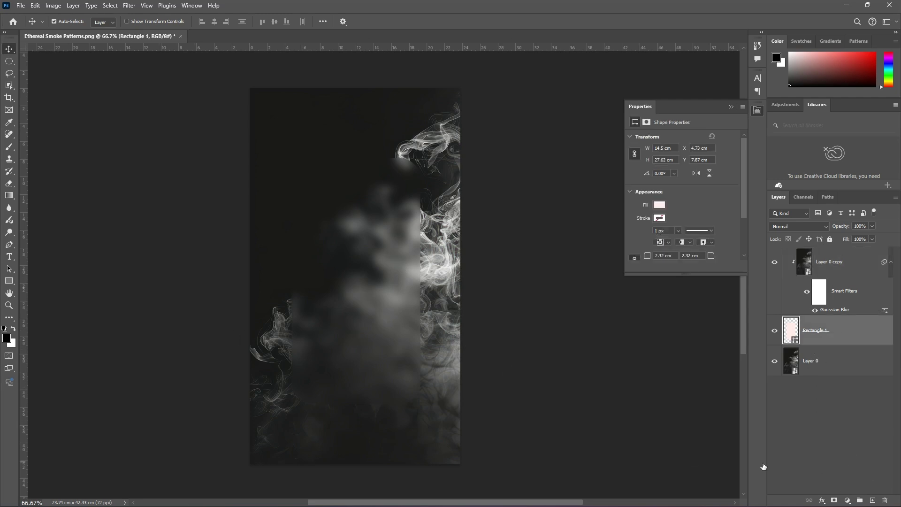
left_click(823, 500)
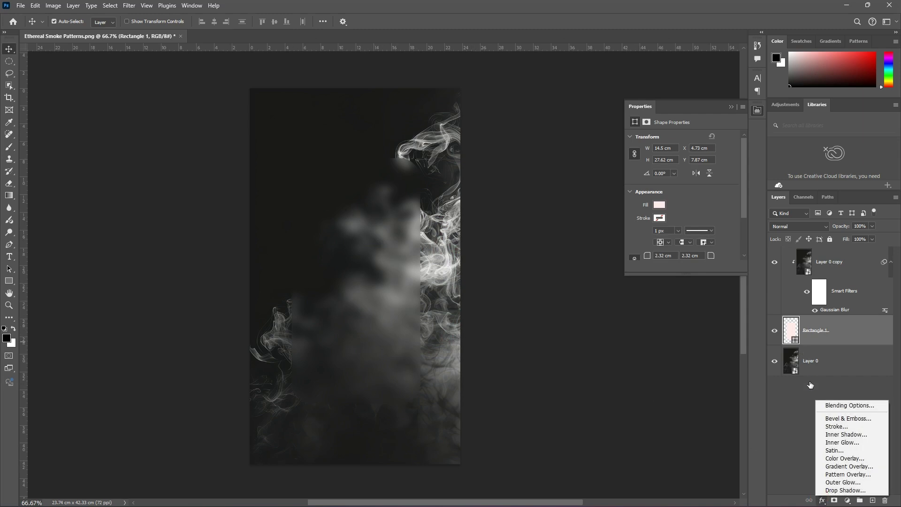
left_click(838, 426)
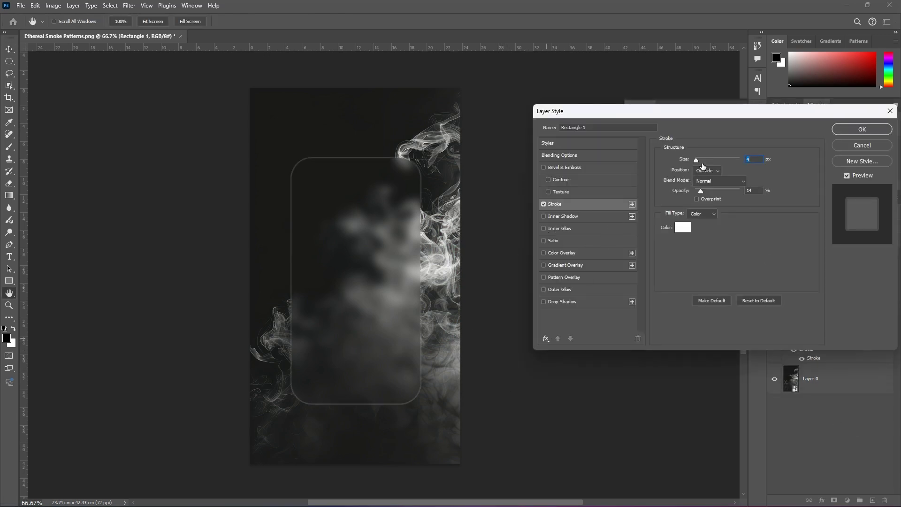
type("4")
left_click_drag(708, 194, 714, 195)
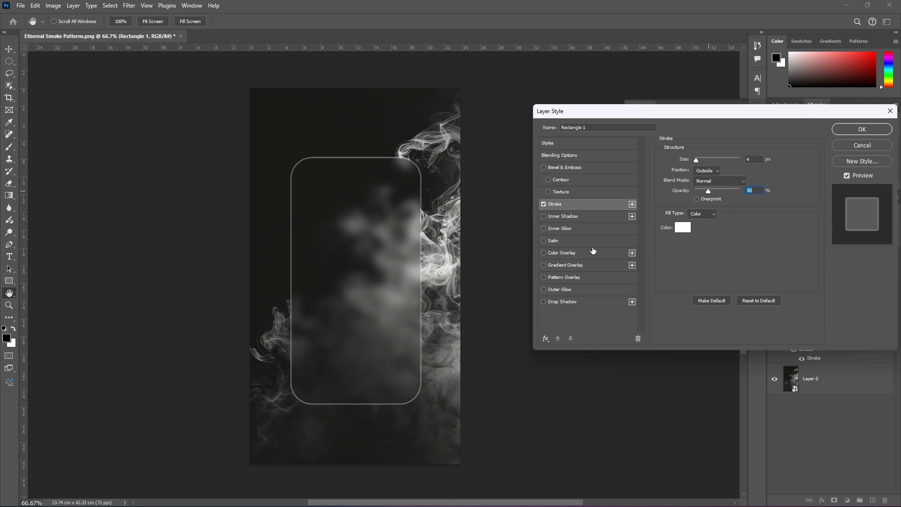
Add an Inner Glow to Rectangle 1 with 34% opacity and a size of 24 px.
left_click(575, 230)
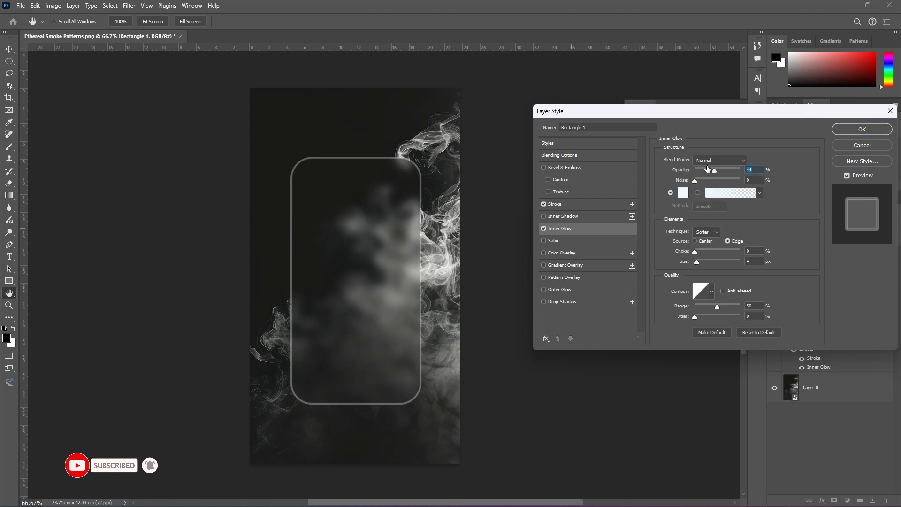
mouse_move(714, 171)
left_mouse_down()
mouse_move(725, 173)
mouse_move(717, 172)
left_mouse_up()
left_click(704, 263)
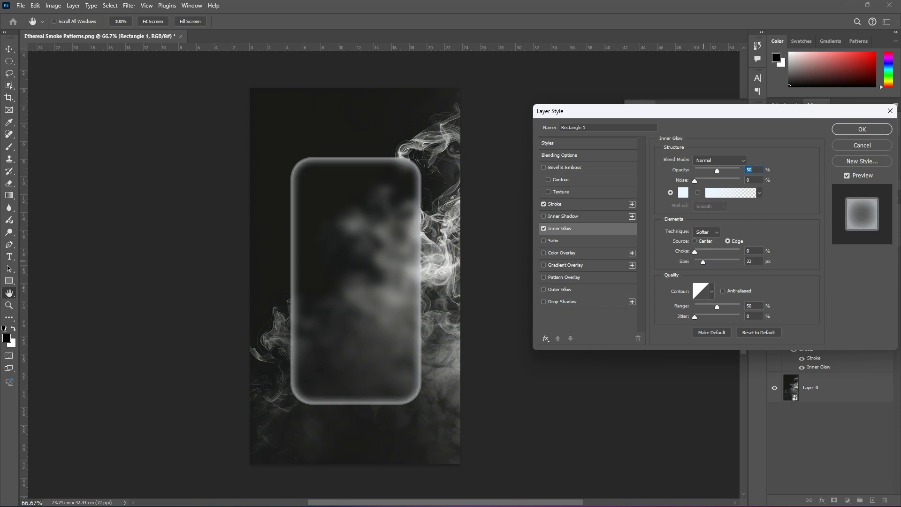
left_click_drag(704, 262, 702, 262)
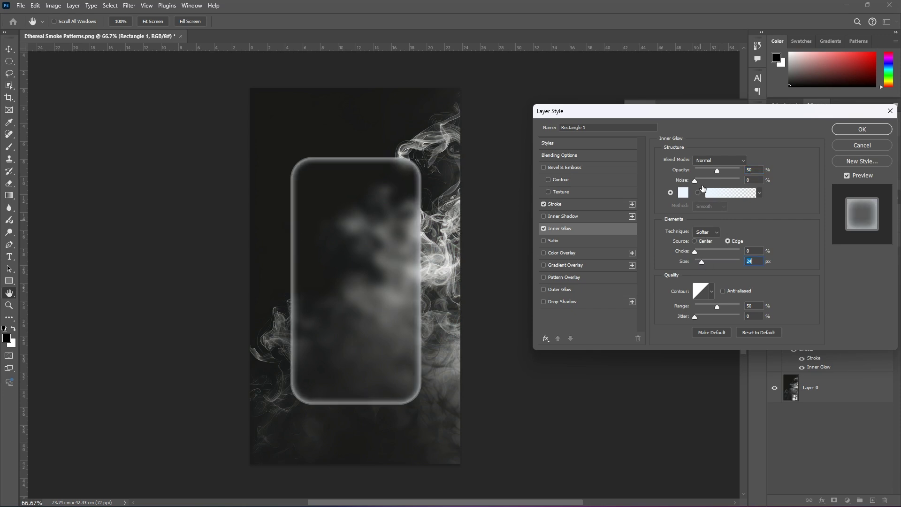
left_click_drag(724, 175, 710, 172)
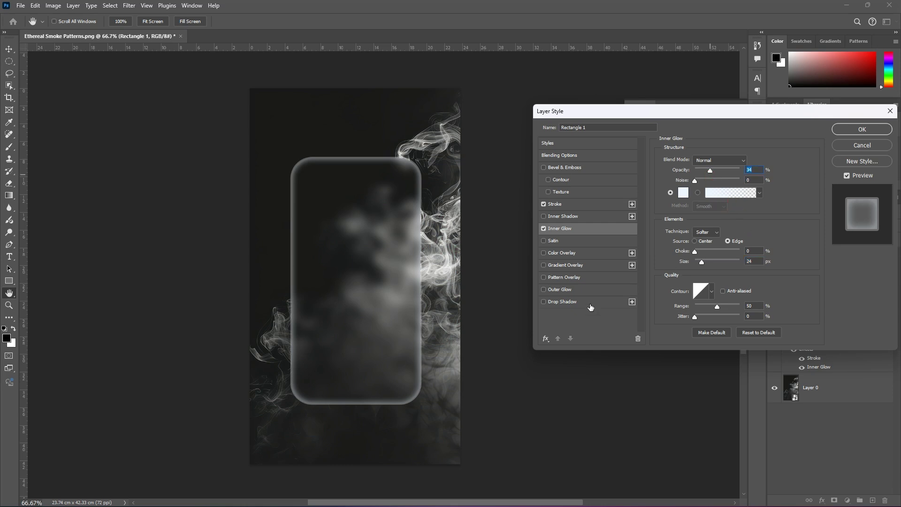
Add a Drop Shadow to Rectangle 1 with 53% opacity, an 80° angle and a 12 px distance.
left_click(567, 302)
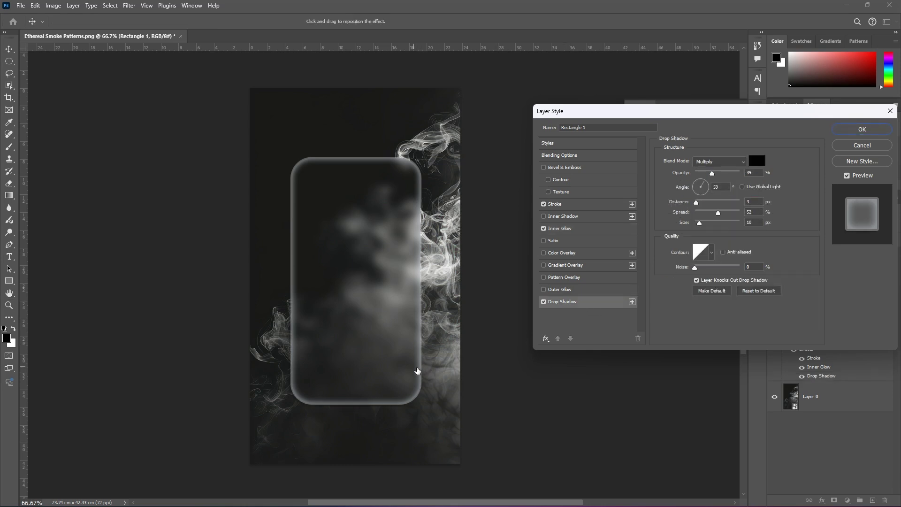
left_click_drag(418, 371, 418, 372)
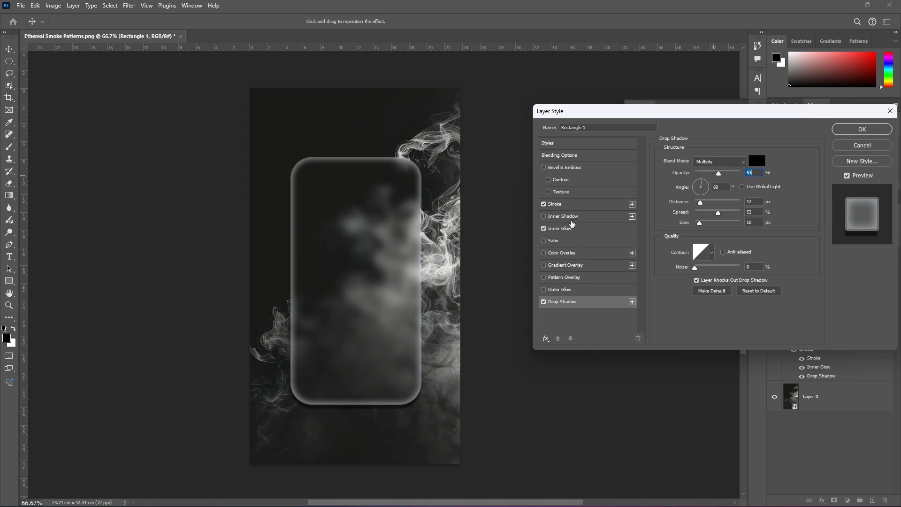
Add an Inner Shadow to Rectangle 1 with 46% opacity and review the Stroke and Inner Glow settings.
left_click(571, 219)
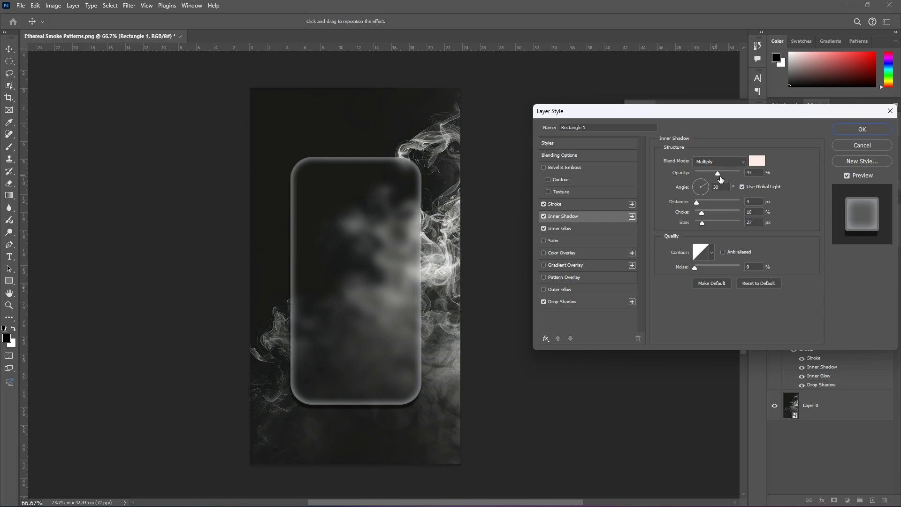
left_click_drag(720, 173, 716, 174)
left_click(582, 205)
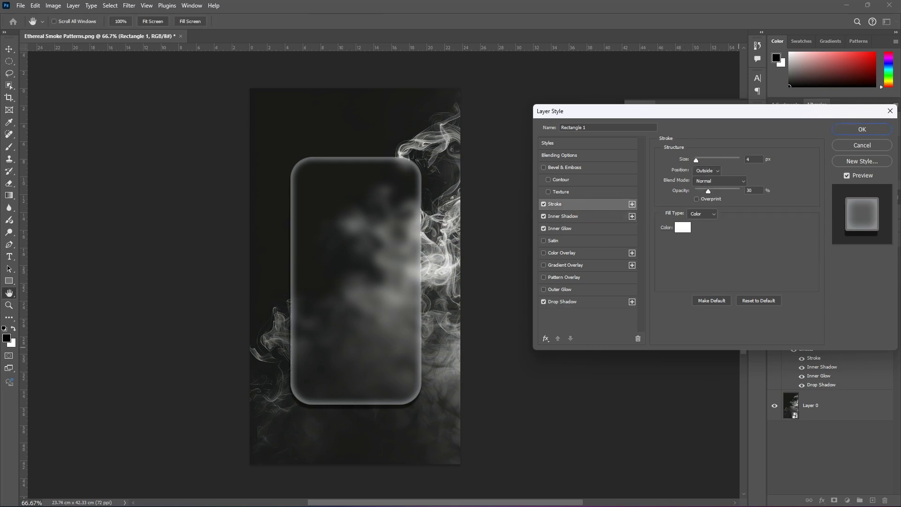
left_click(595, 217)
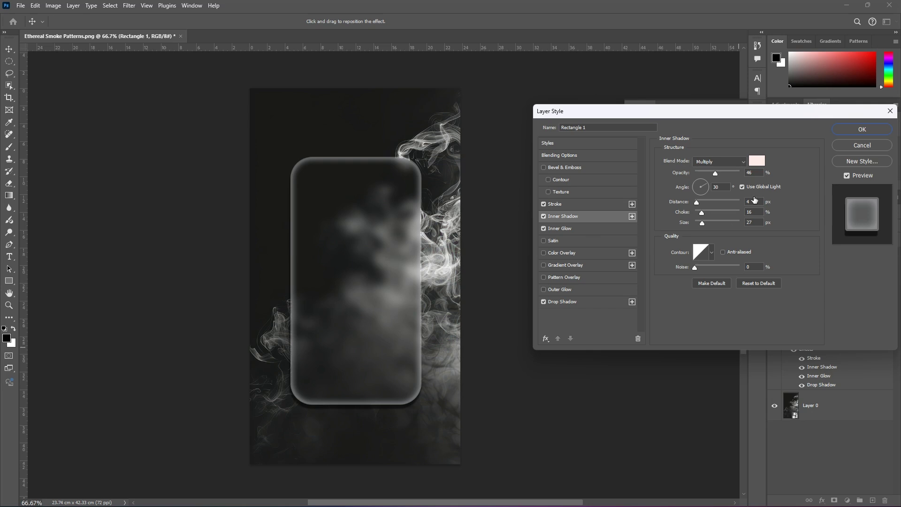
left_click(577, 229)
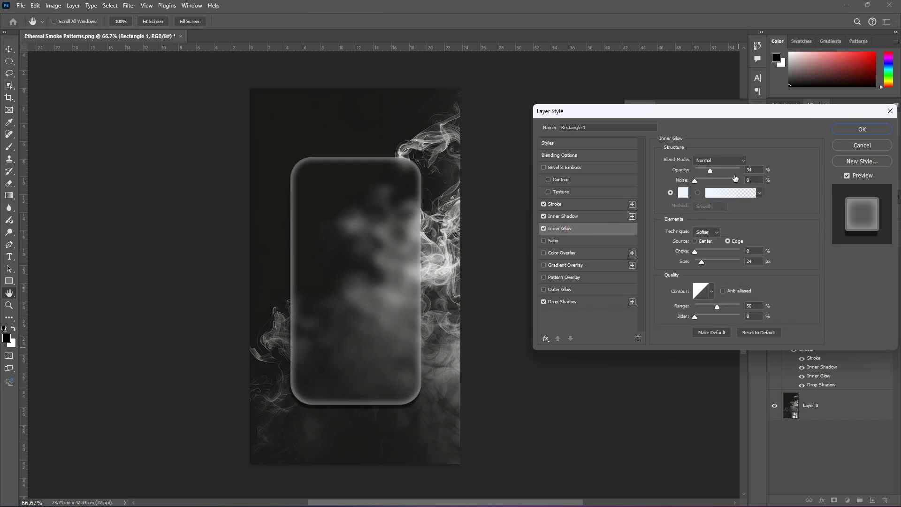
Reduce the Drop Shadow's opacity to 31% and apply the layer styles to Rectangle 1.
left_click(589, 307)
left_click_drag(721, 178, 713, 179)
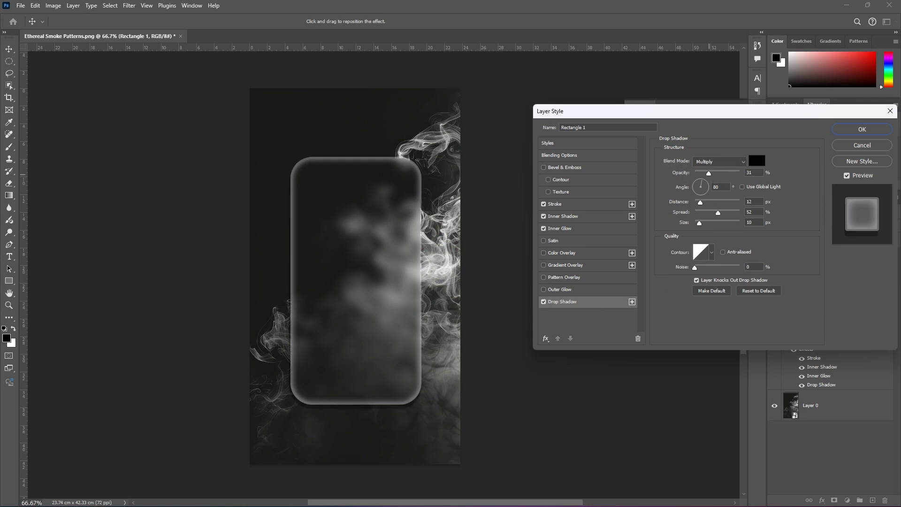
left_click_drag(407, 368, 406, 365)
left_click(863, 130)
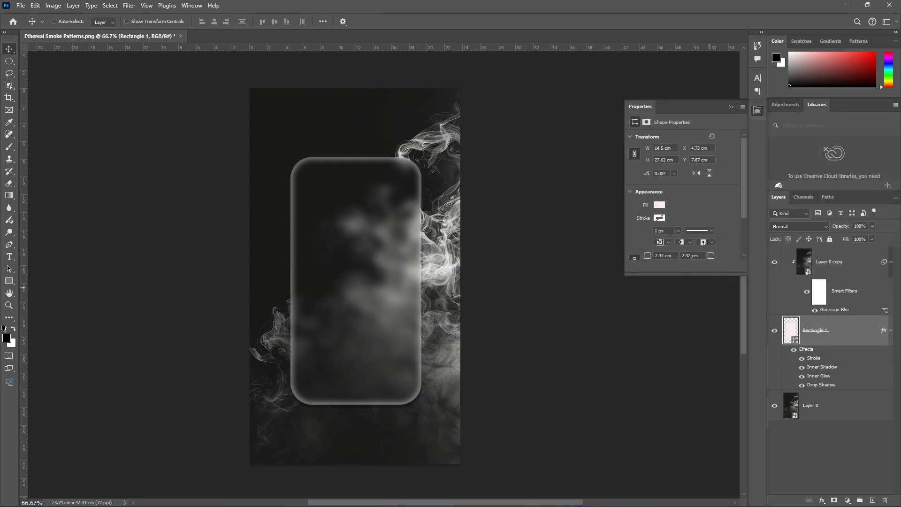
Examine the glass panel's edges, glow and shadow against the smoke background.
key("ctrl+plus")
key("ctrl+plus")
key("ctrl+minus")
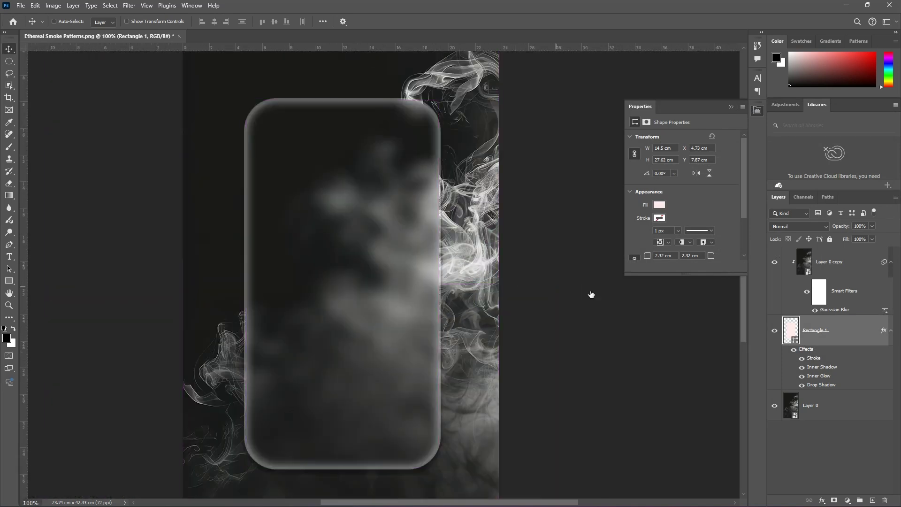
key("ctrl+minus")
key("ctrl+minus")
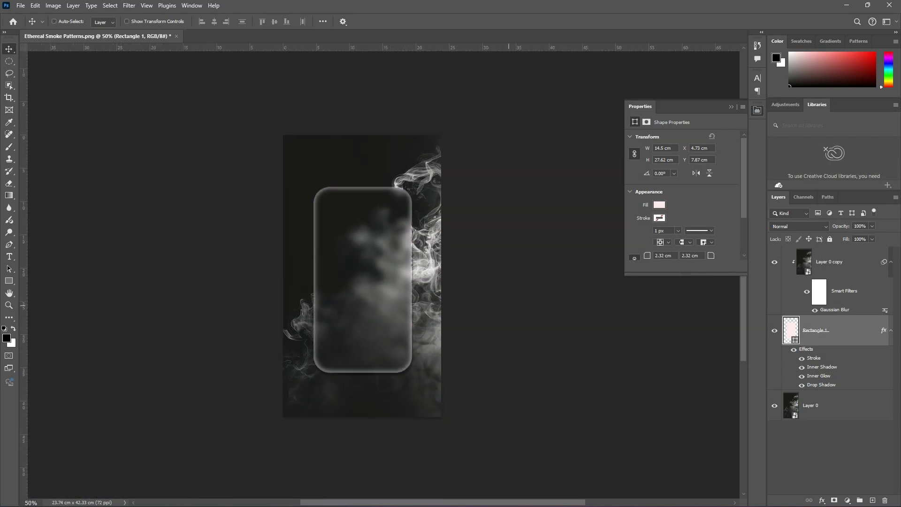
key("ctrl+plus")
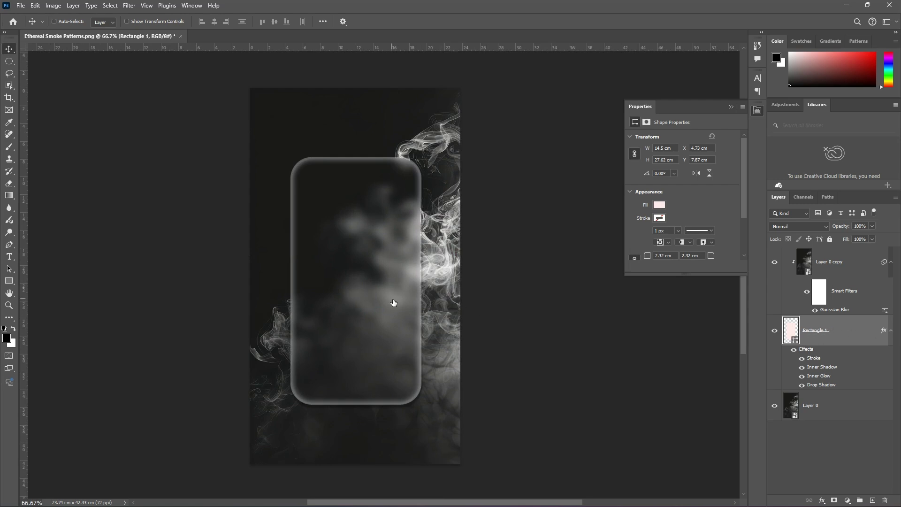
left_click_drag(374, 301, 386, 346)
Open the Filter Gallery for the clipped Layer 0 copy and show its Distort filters.
left_click(827, 266)
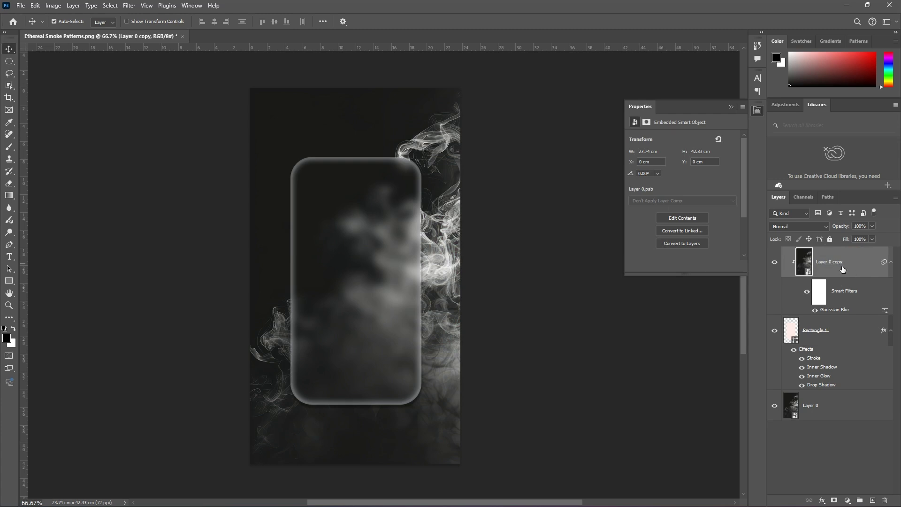
left_click(129, 5)
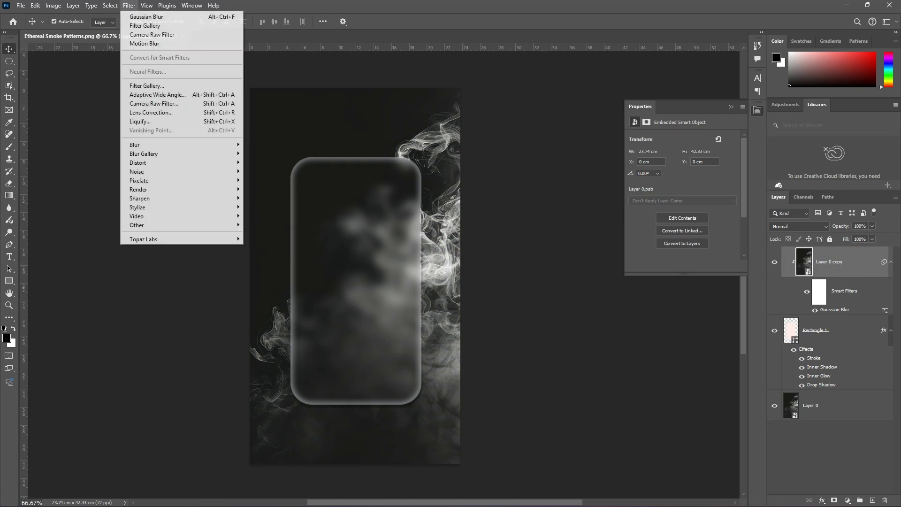
mouse_move(146, 141)
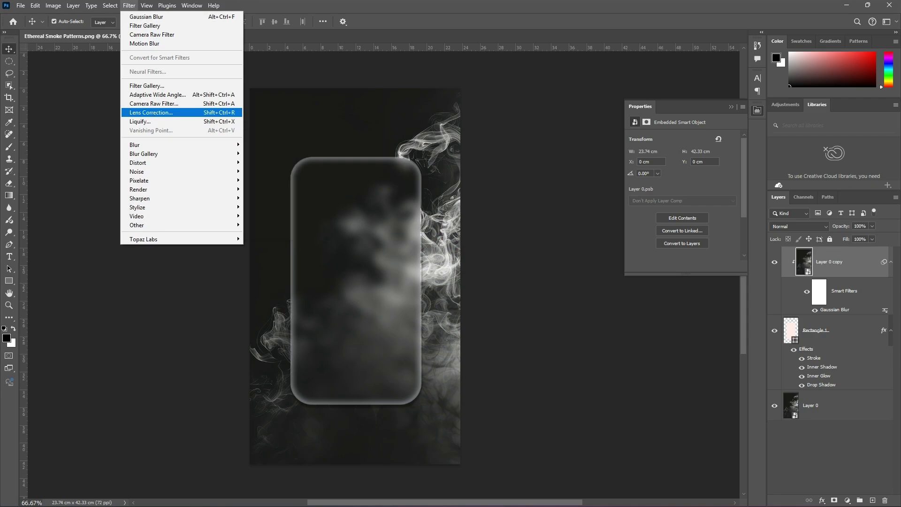
left_click(146, 86)
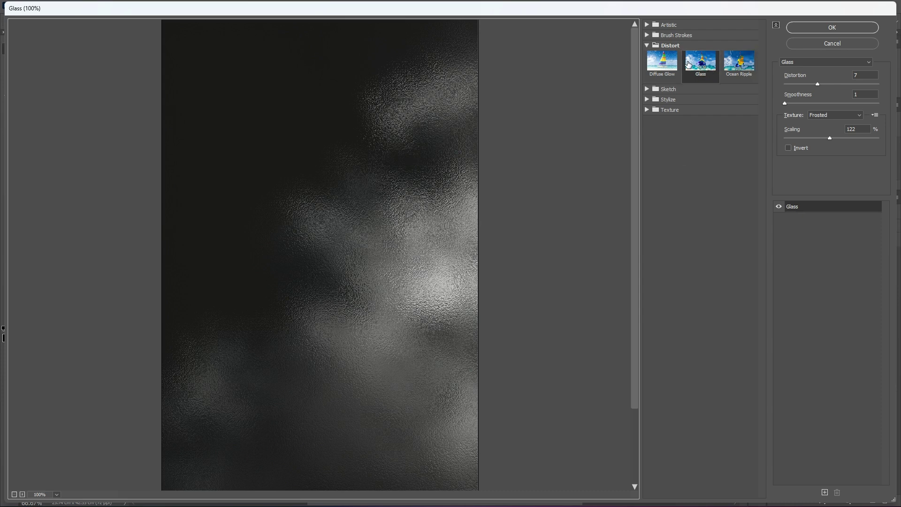
left_click(650, 47)
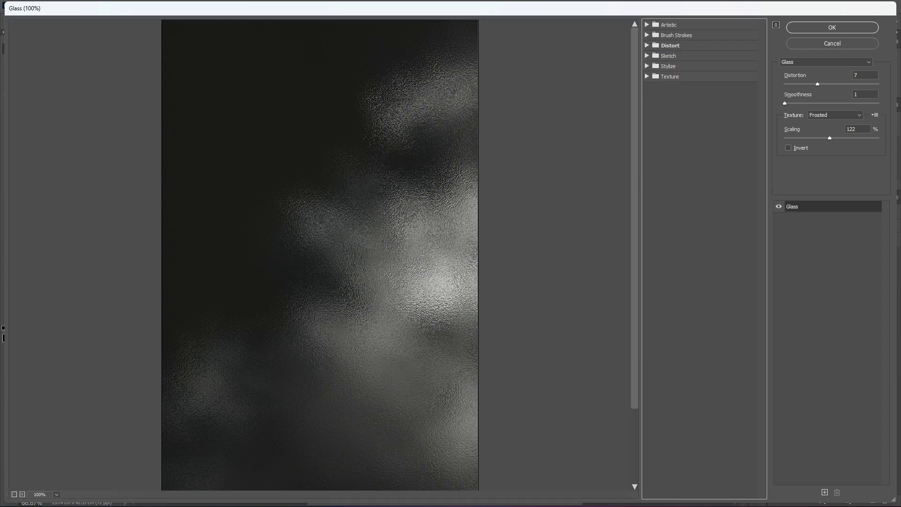
left_click(653, 47)
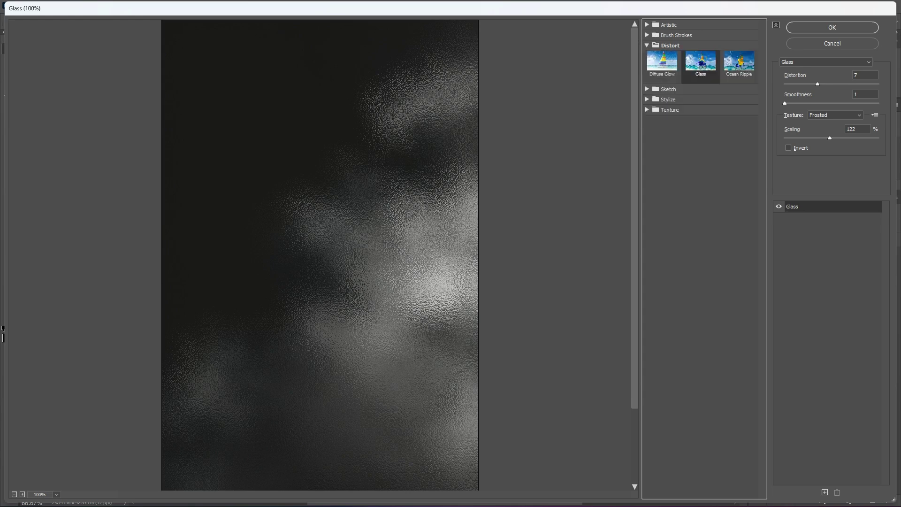
Preview the Diffuse Glow and Ocean Ripple filters on the blurred copy, and return to the Glass filter.
left_click(662, 63)
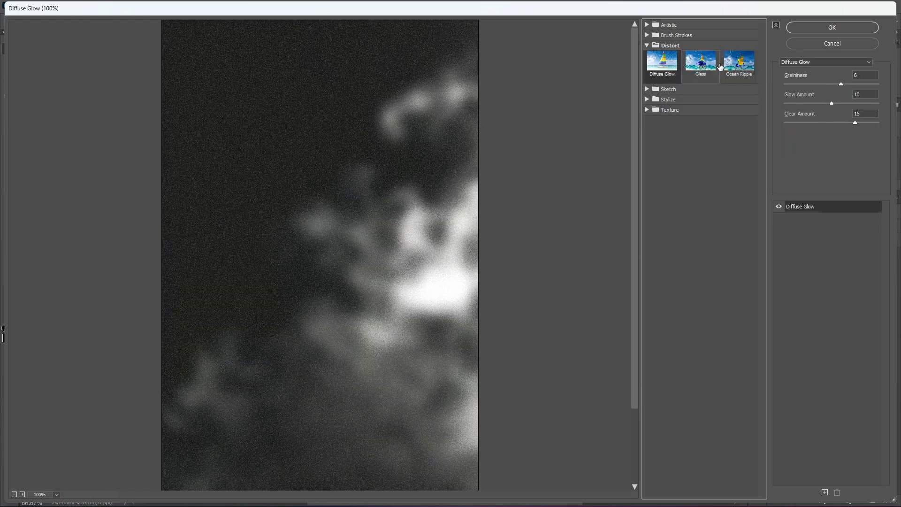
left_click(700, 63)
left_click(739, 63)
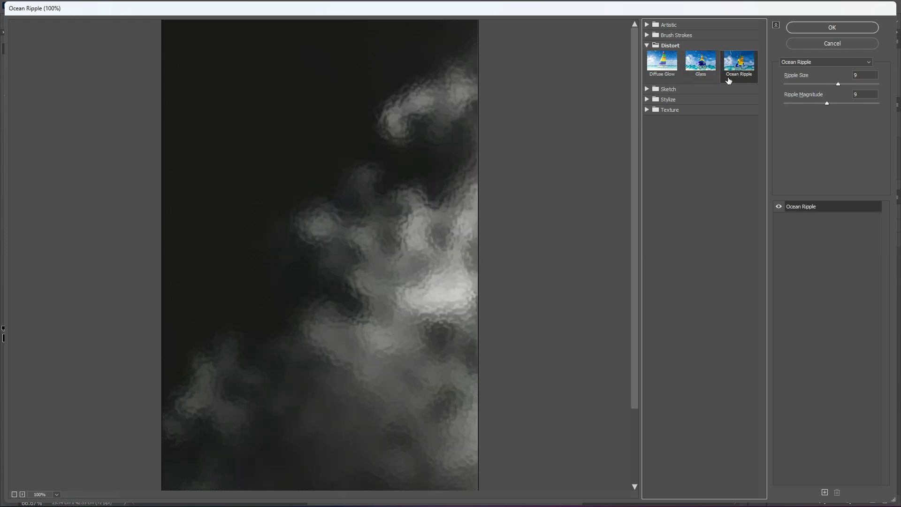
left_click(701, 64)
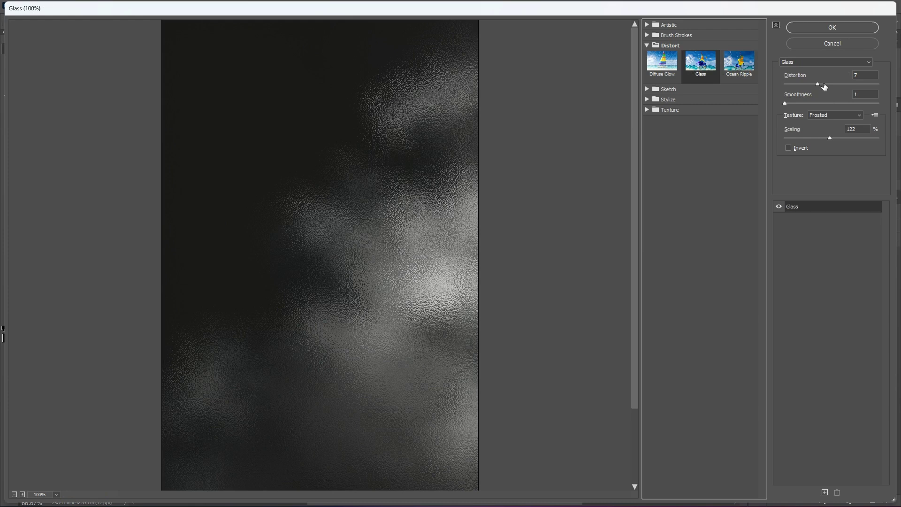
Adjust the distortion and smoothness of the Frosted Glass filter and apply it to Layer 0 copy.
left_click(826, 62)
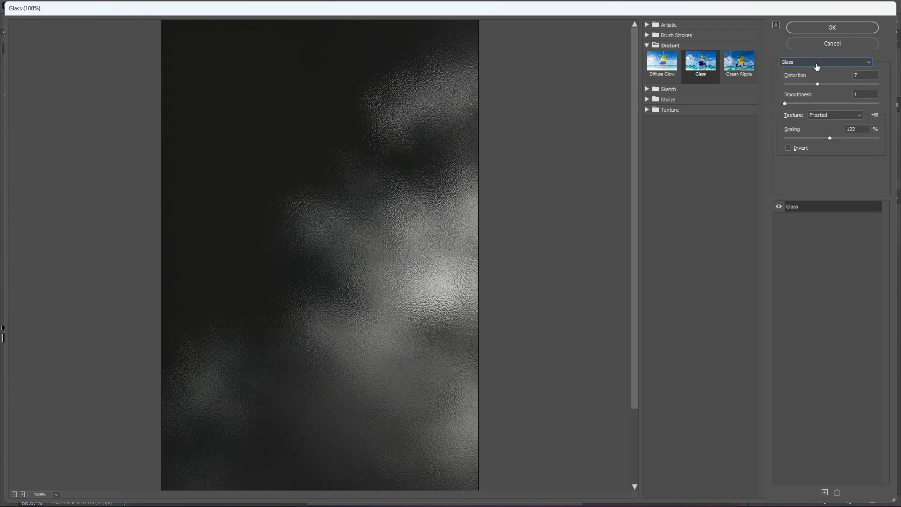
left_click(817, 64)
left_click(822, 73)
left_click_drag(820, 87, 825, 88)
mouse_move(791, 108)
left_mouse_down()
mouse_move(870, 107)
mouse_move(822, 118)
mouse_move(793, 117)
mouse_move(791, 103)
mouse_move(787, 111)
left_mouse_up()
left_click(833, 27)
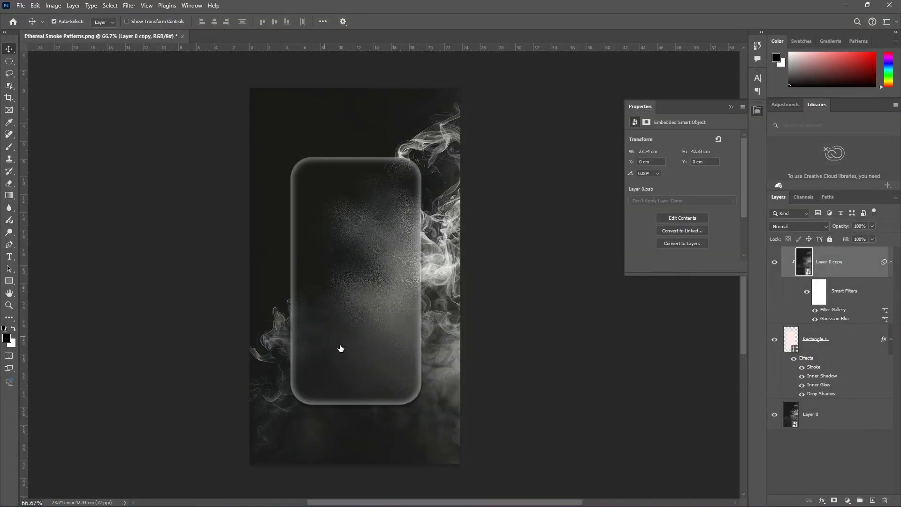
Group Rectangle 1 with Layer 0 copy and name the group "effect".
left_click(841, 341)
left_click_drag(403, 333, 346, 323)
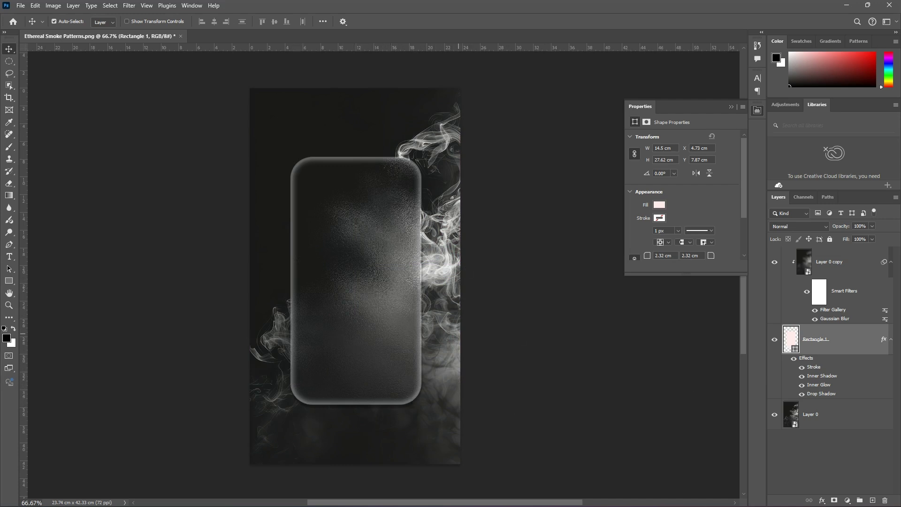
key("ctrl+plus")
key("ctrl+plus")
key("ctrl+minus")
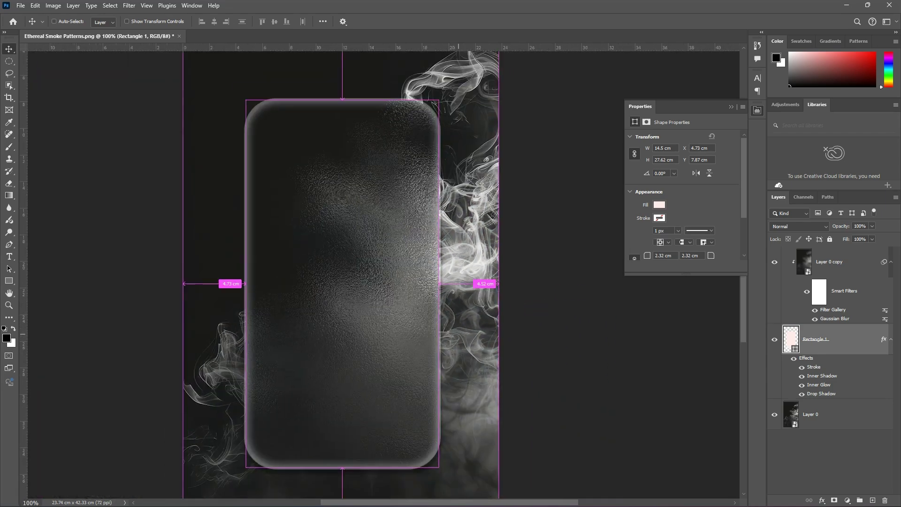
key("ctrl+minus")
left_click(850, 270, "shift")
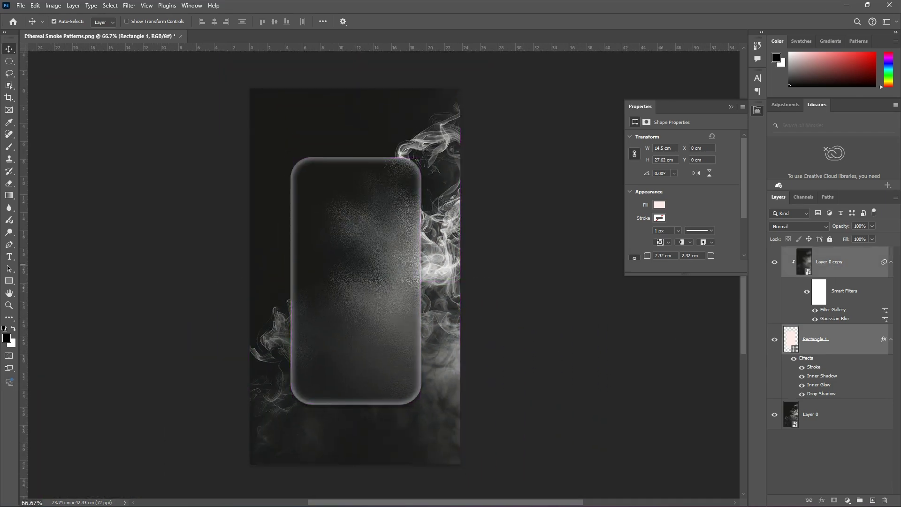
key("ctrl+g")
double_click(810, 253)
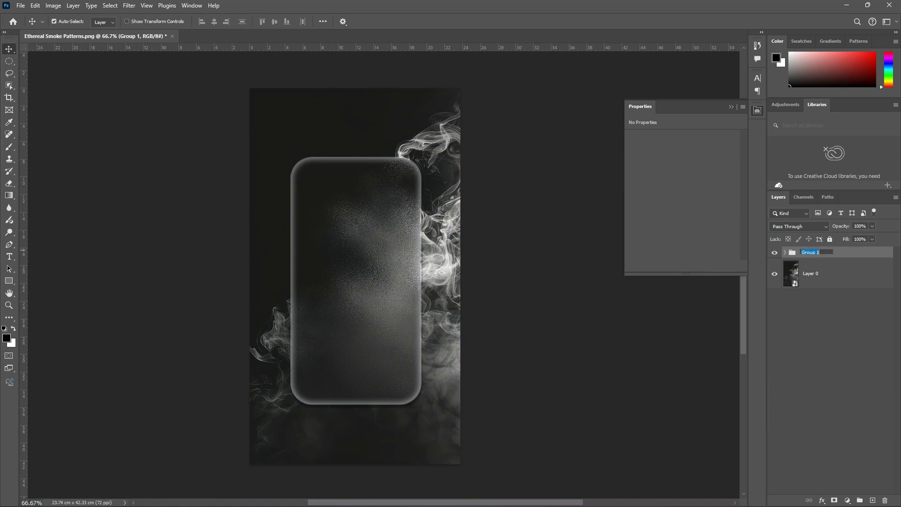
type("effect")
key("Return")
Add the text GLASS in Sora Bold, 75 pt, on a new layer over the panel.
left_click(873, 501)
key("t")
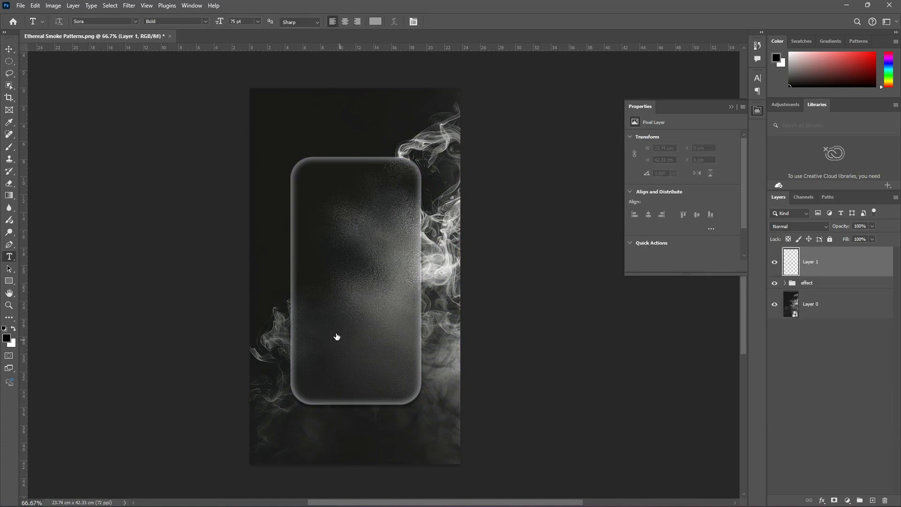
left_click(329, 311)
type("G")
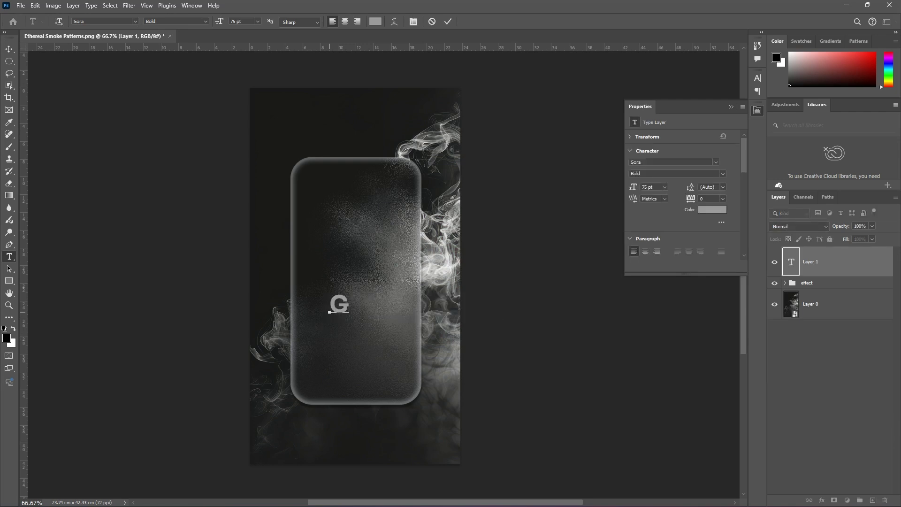
type("LASS")
key("ctrl+Return")
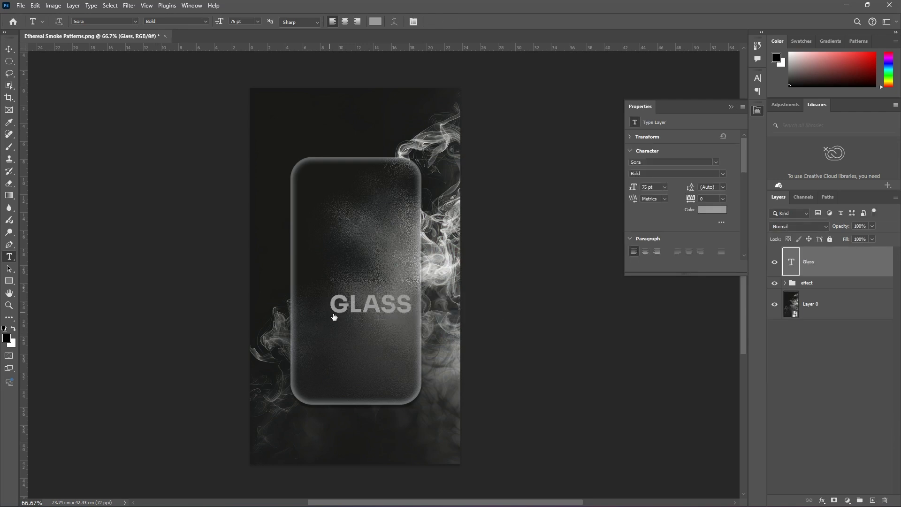
Rotate the GLASS text 90° counter-clockwise.
key("ctrl+t")
right_click(360, 308)
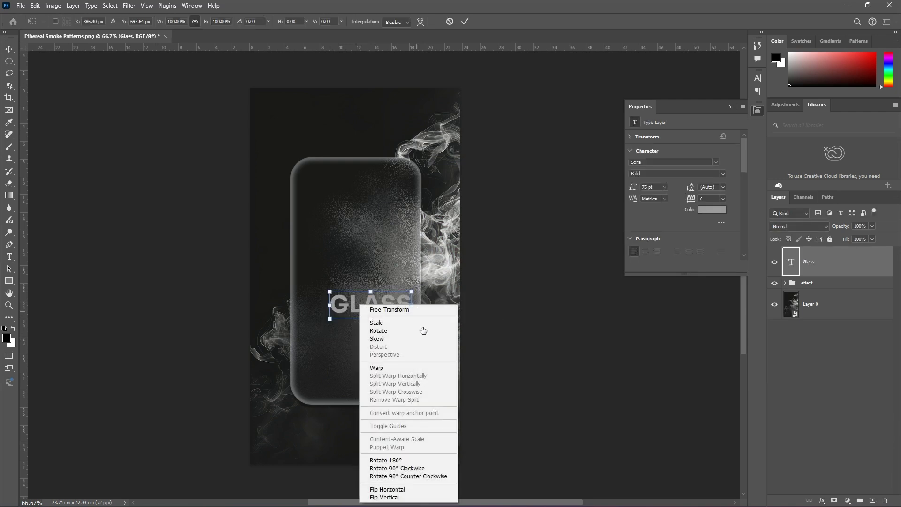
left_click(430, 477)
key("Return")
Enlarge the vertical GLASS text to about 173 pt and place it along the left half of the panel.
key("ctrl+t")
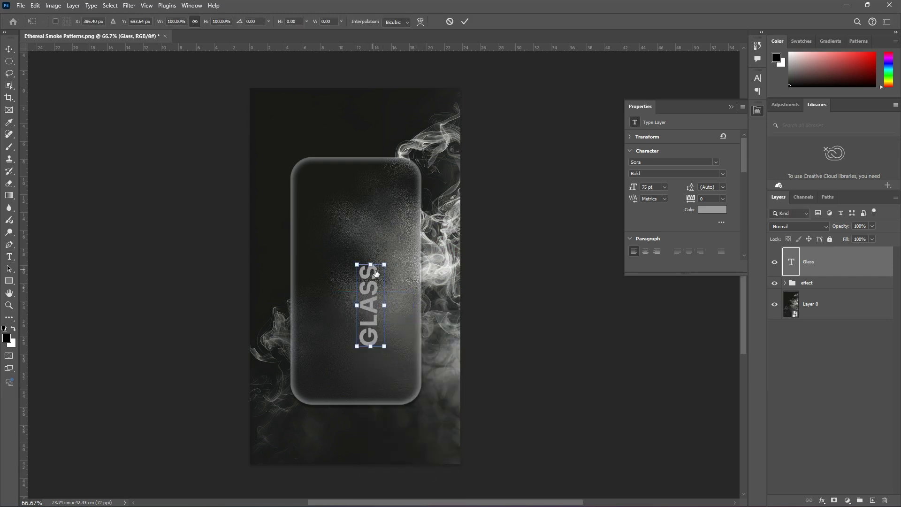
left_click_drag(371, 266, 371, 176)
left_click_drag(373, 258, 337, 272)
key("Return")
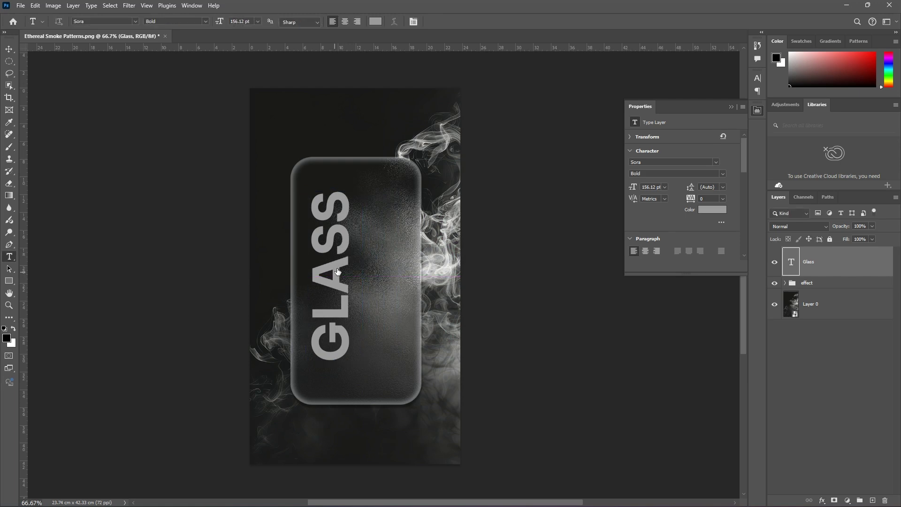
key("ctrl+t")
left_click_drag(334, 362, 335, 380)
key("Return")
Centre the GLASS text vertically on the canvas and clear the selection.
key("ctrl+a")
key("ctrl+d")
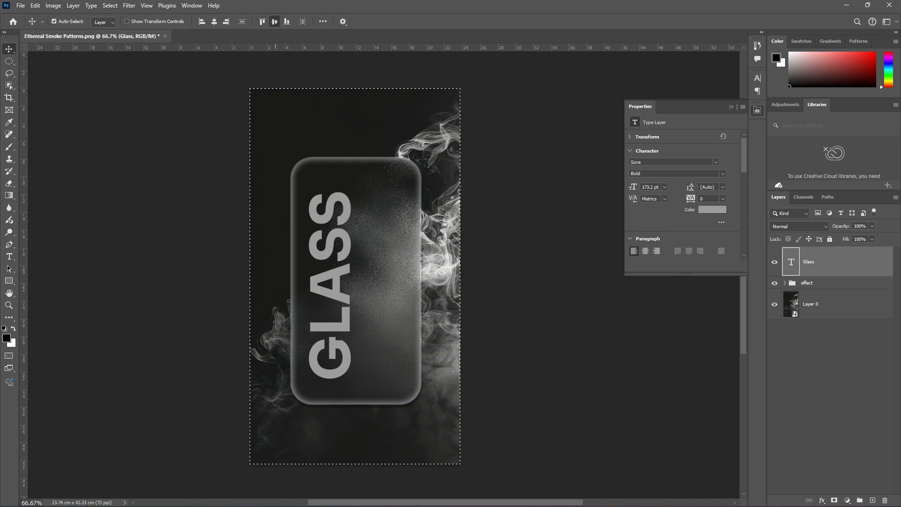
left_click(275, 21)
Duplicate the vertical GLASS text alongside the original on the panel and change the copy's wording to EFFECT.
left_click_drag(342, 280, 390, 277)
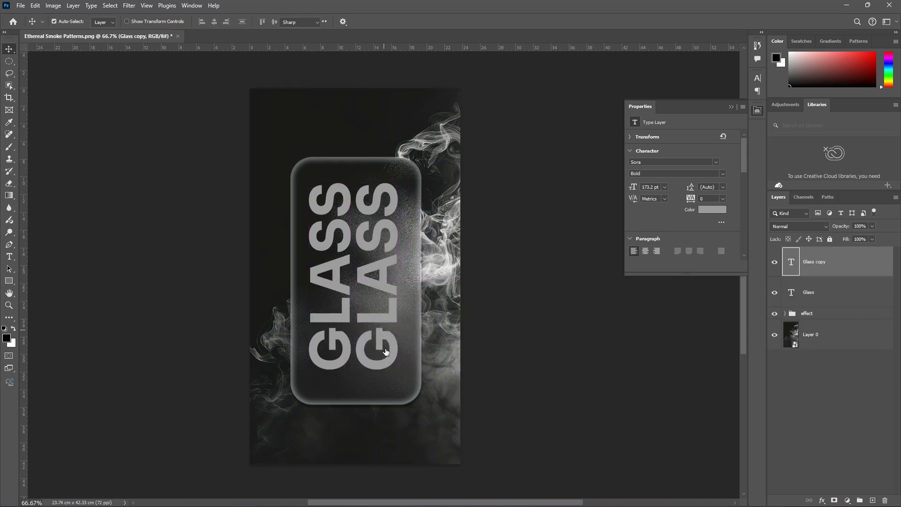
double_click(397, 370)
type("EFFE")
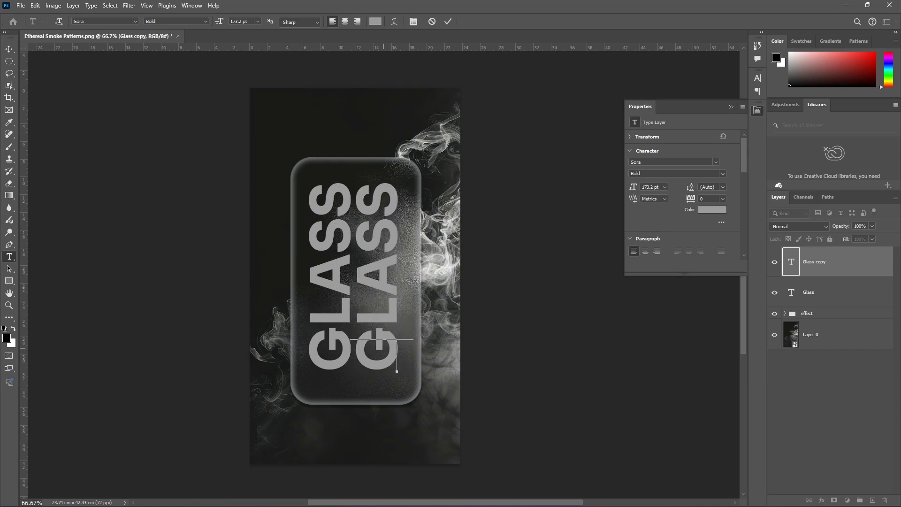
type("CT")
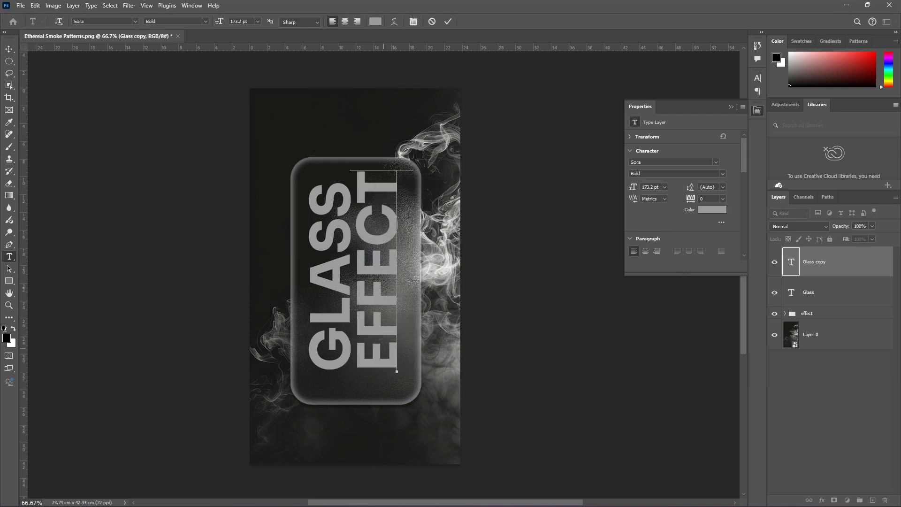
key("ctrl+Return")
Scale the EFFECT text proportionally to 94.53% so its length matches the GLASS text.
key("ctrl+t")
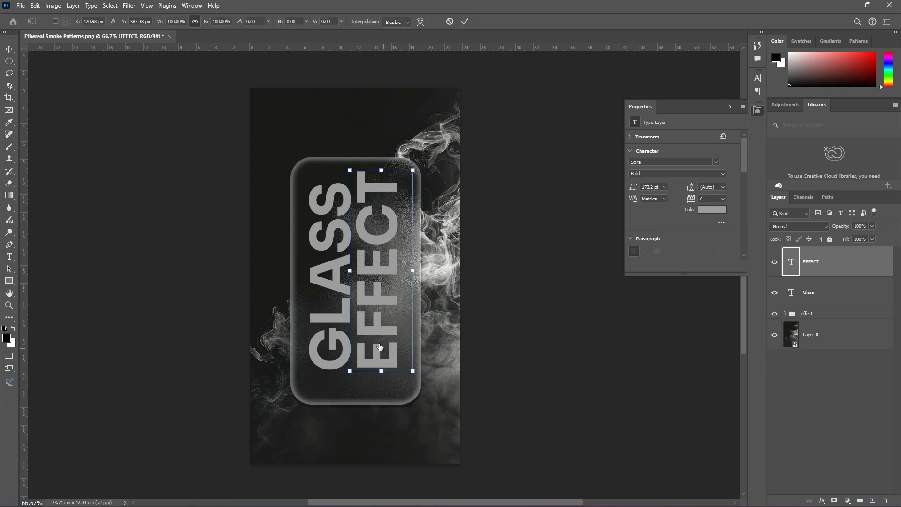
left_click_drag(383, 173, 382, 184)
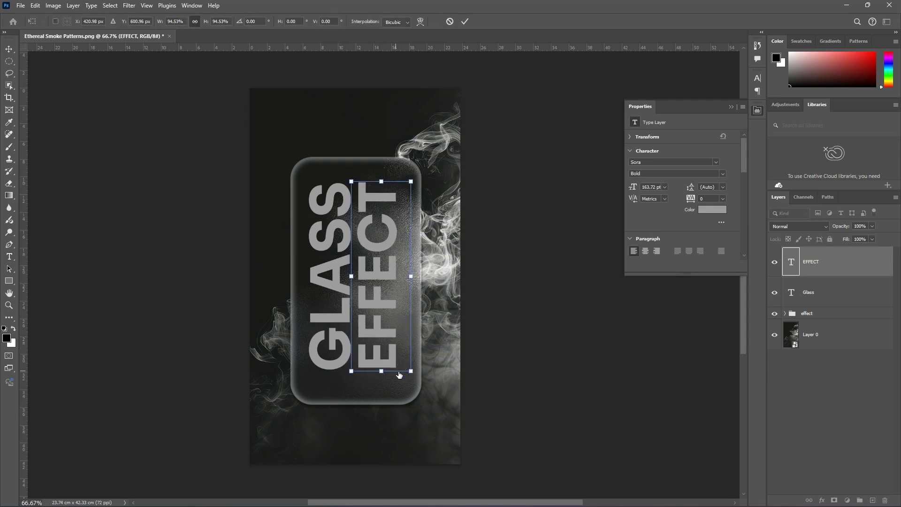
key("Return")
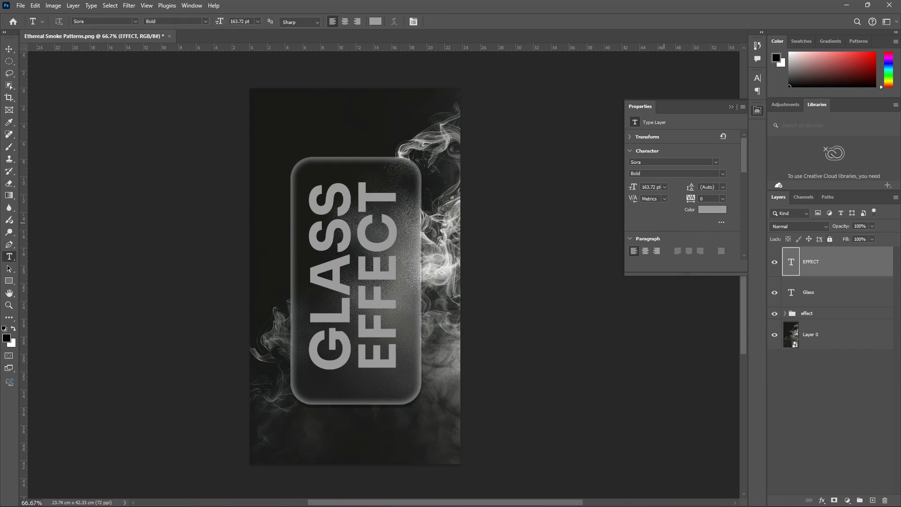
Set the EFFECT layer's fill to 0% and add a white outside stroke at 30% opacity.
left_click_drag(844, 241, 770, 347)
left_click(822, 500)
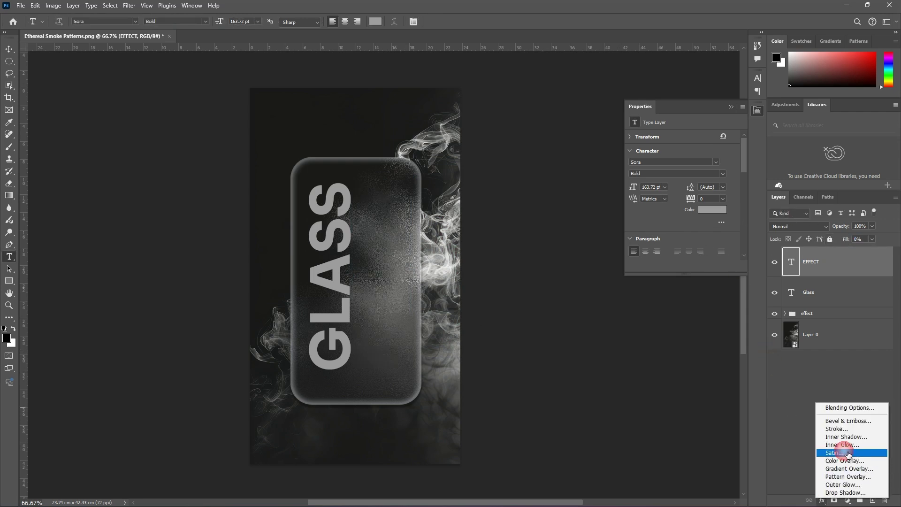
left_click(851, 433)
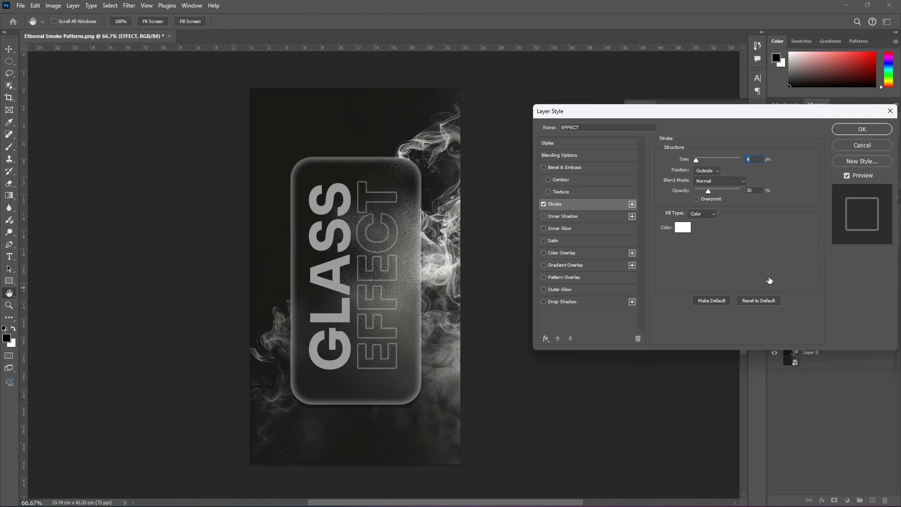
left_click(862, 130)
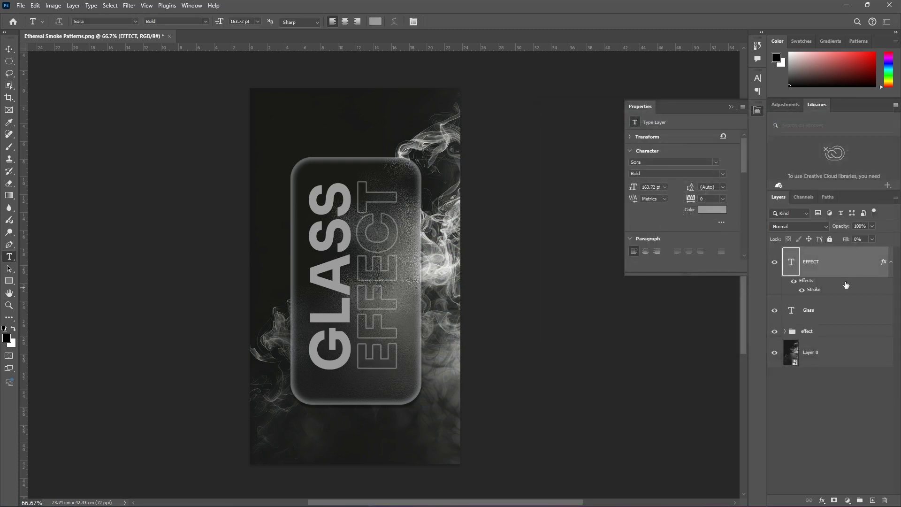
Scale the GLASS and EFFECT texts together about their centre to 85.94%.
left_click(832, 318, "ctrl")
key("ctrl+t")
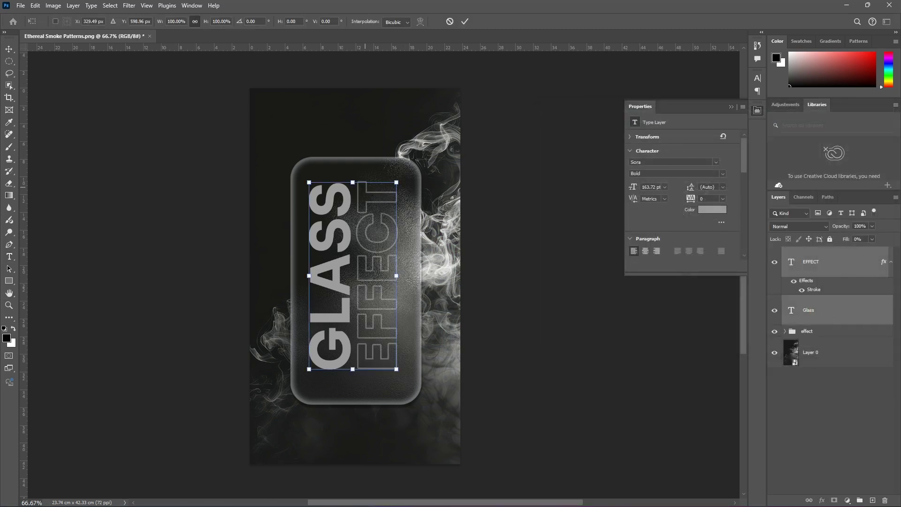
left_click_drag(353, 183, 354, 194)
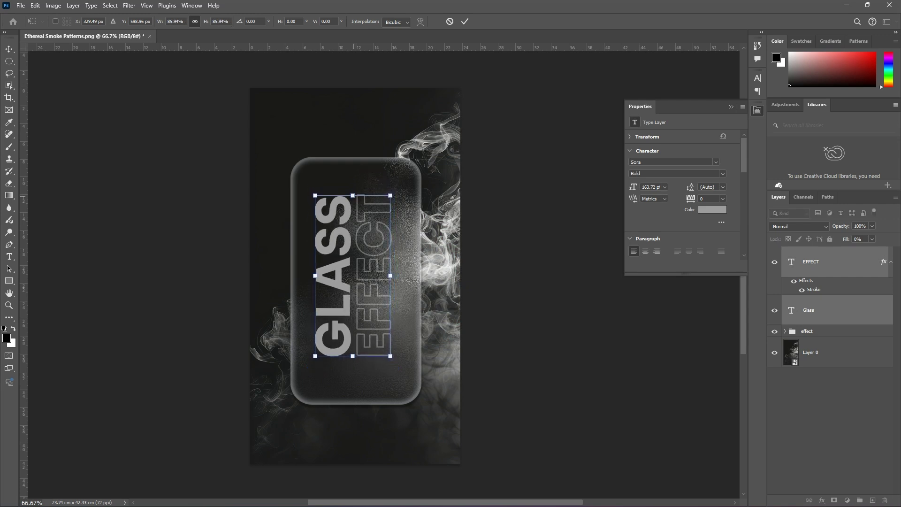
key("Return")
key("v")
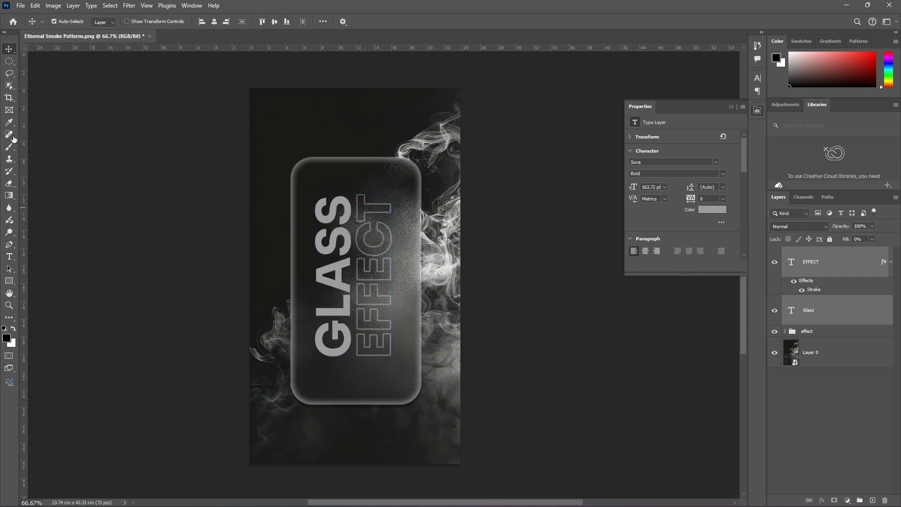
Add a 6 pt Lorem ipsum paragraph above GLASS, align its box with that word, and justify it with the last line right.
key("t")
left_click_drag(312, 171, 349, 188)
left_click_drag(636, 193, 601, 193)
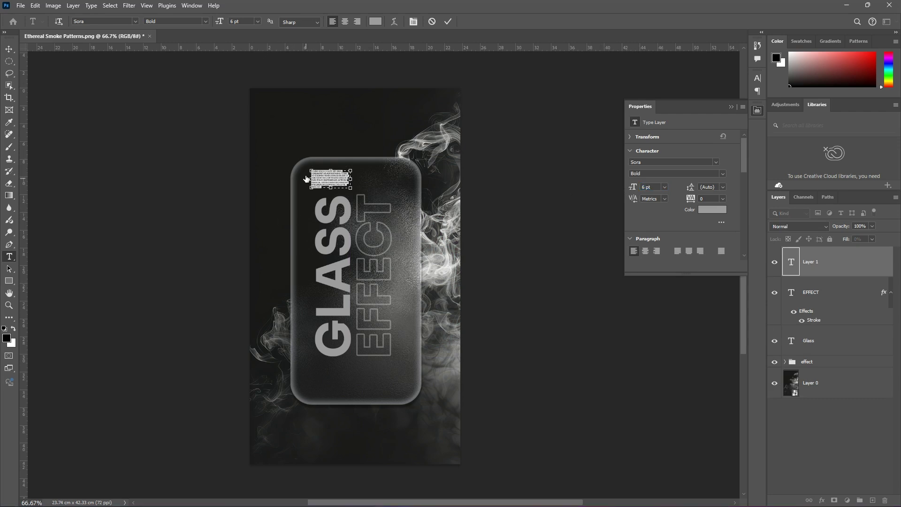
left_click_drag(311, 180, 315, 179)
left_click(586, 206)
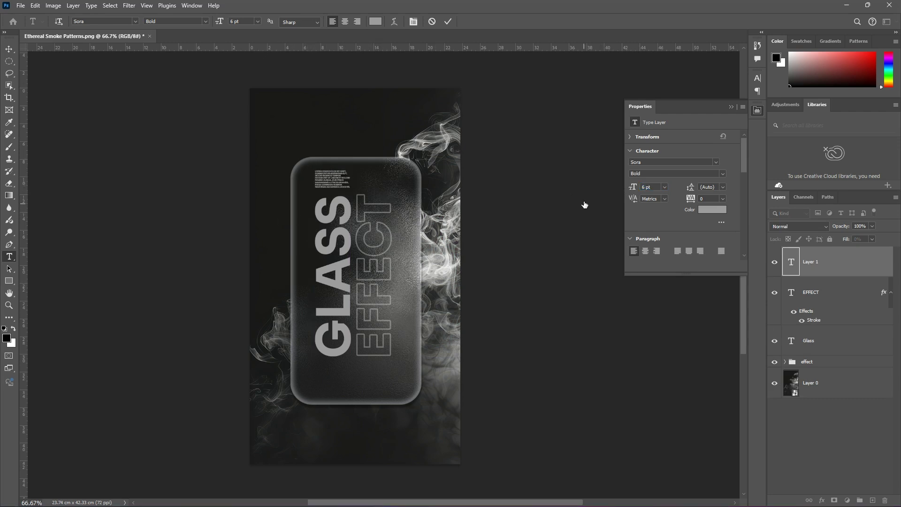
left_click(701, 252)
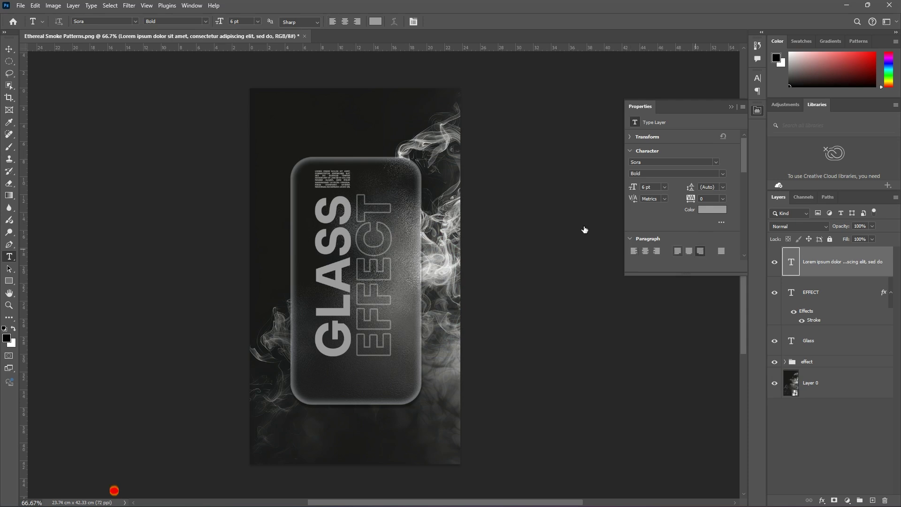
Widen the small paragraph's text box so it spans both the GLASS and EFFECT words.
key("v")
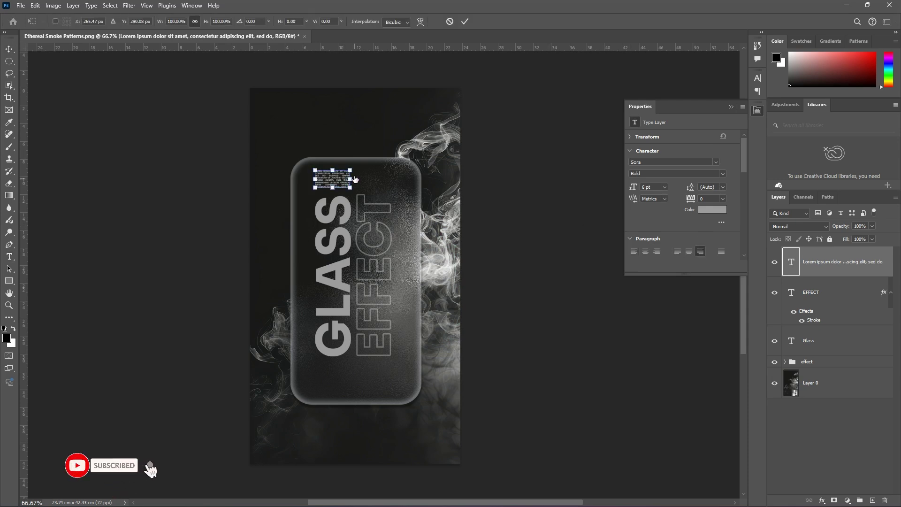
left_click(8, 258)
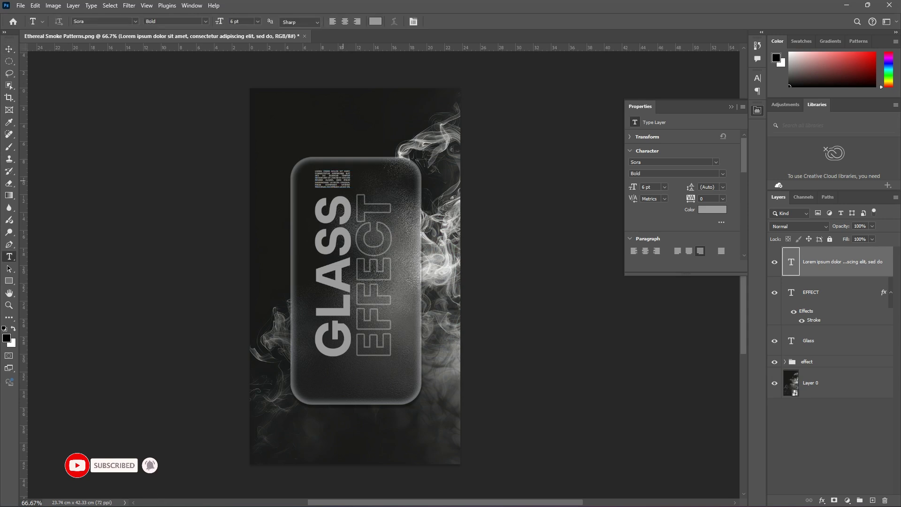
left_click(348, 180)
left_click_drag(351, 187, 391, 179)
Replace the placeholder with the copied paragraph, pasted repeatedly to fill the box, and duplicate the text block below the GLASS EFFECT words.
key("ctrl+a")
key("ctrl+v")
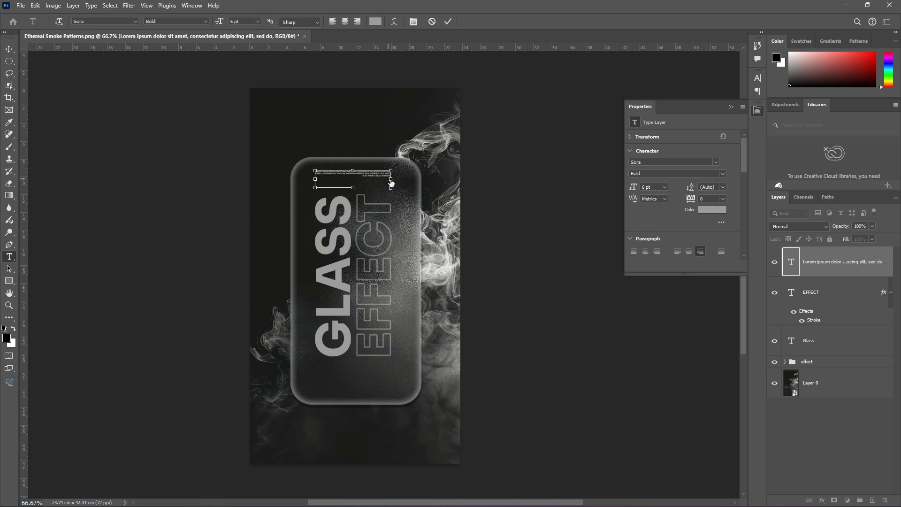
key("ctrl+v")
key("ctrl+v")
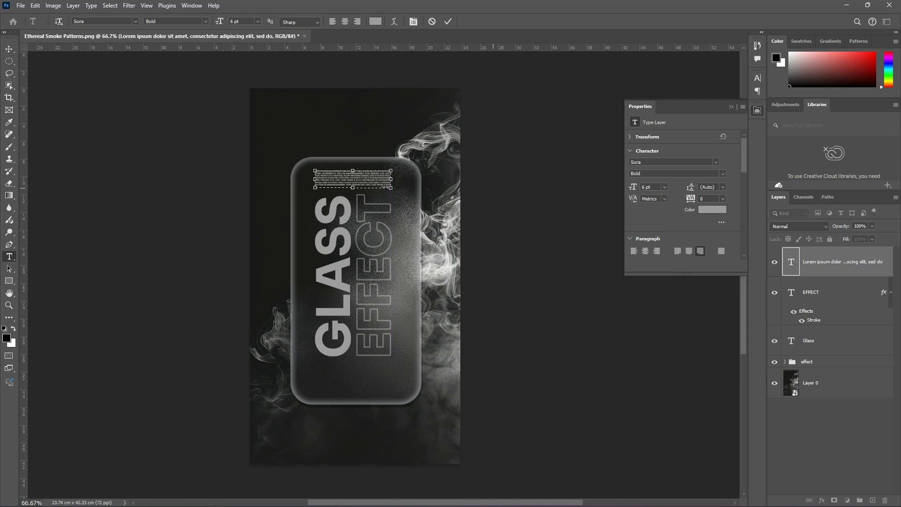
key("ctrl+Return")
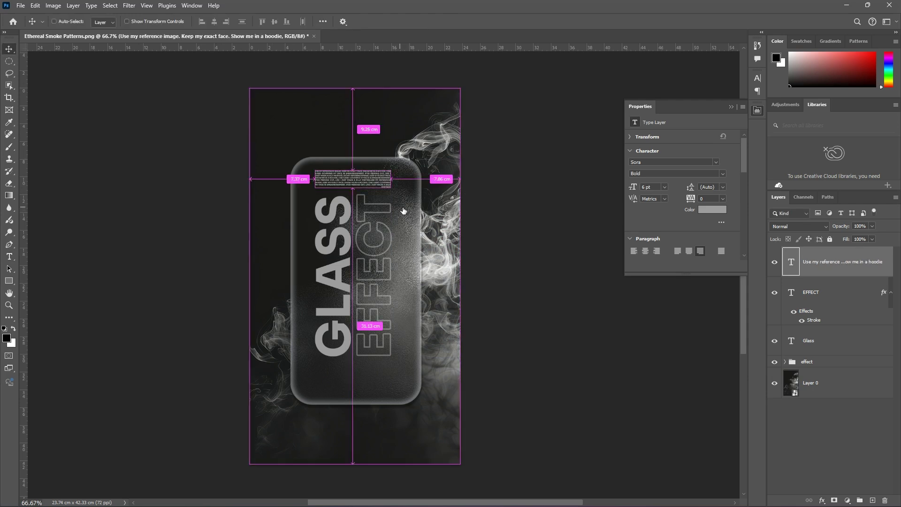
left_click_drag(404, 211, 392, 407)
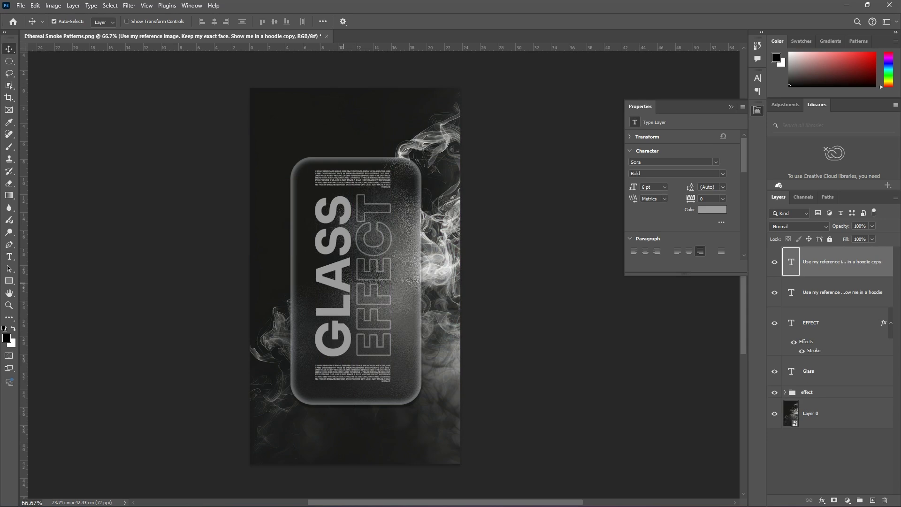
Scale the GLASS and EFFECT texts down slightly together about their centre to leave more space from both paragraphs.
left_click(334, 263)
left_click(373, 200, "shift")
key("ctrl+t")
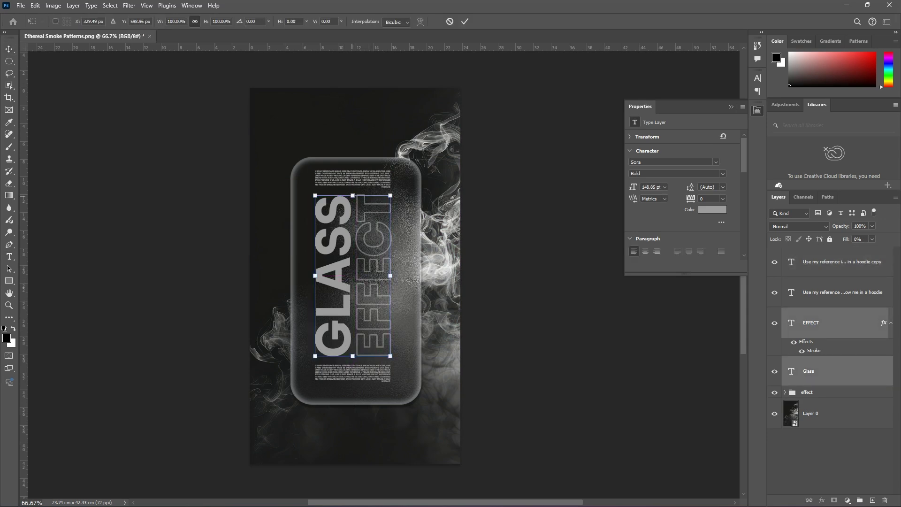
left_click_drag(390, 195, 388, 201)
key("Return")
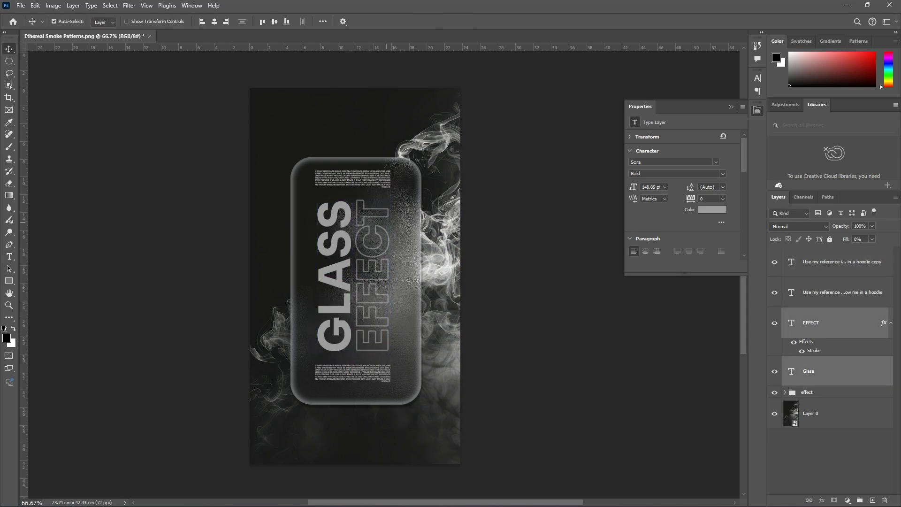
key("ctrl+plus")
key("ctrl+minus")
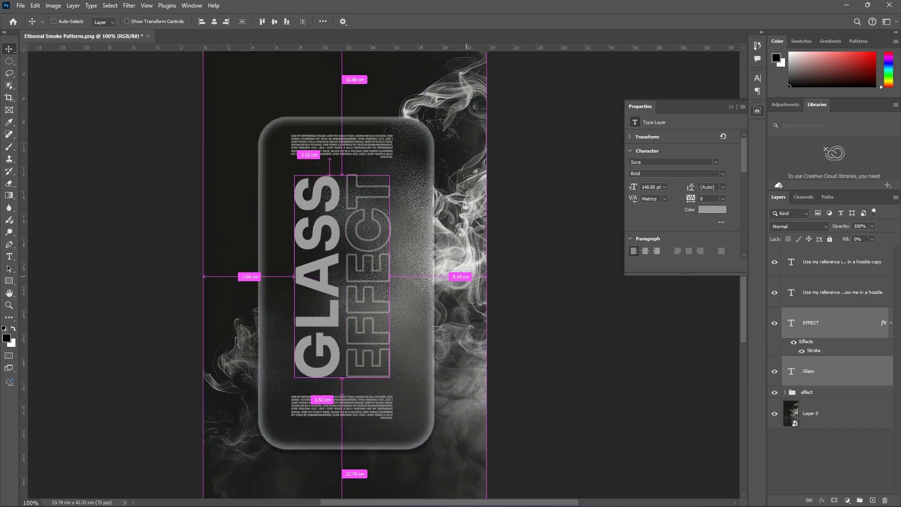
key("ctrl+minus")
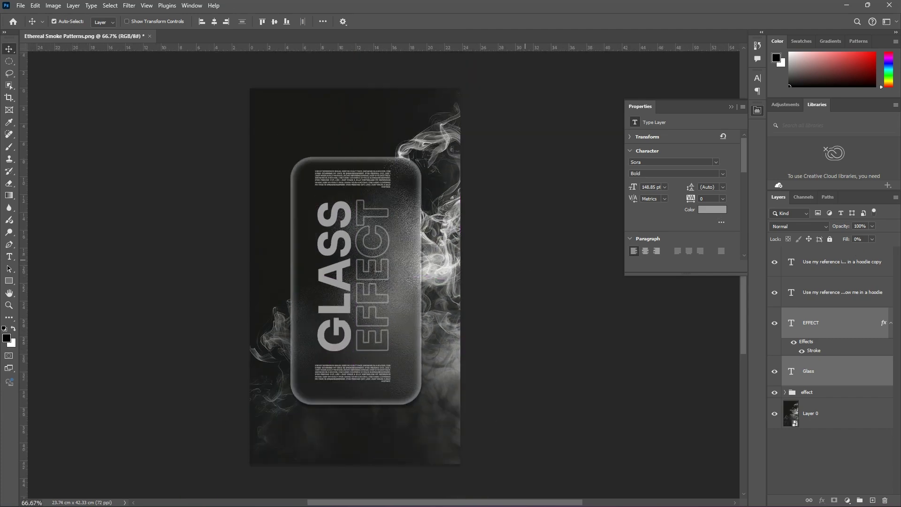